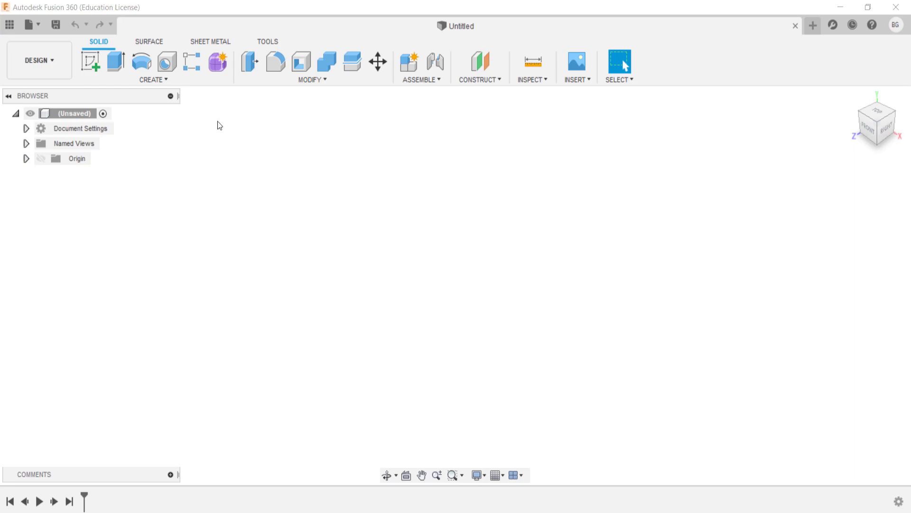
# Step: On a new ground-plane sketch, draw a centre-to-centre slot from the origin, 140 long, 40 wide
pyautogui.click(90, 61)
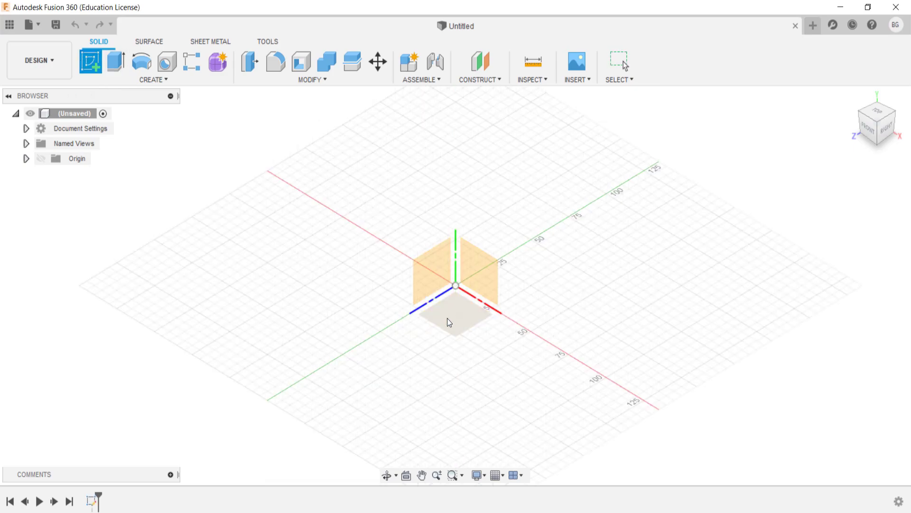
pyautogui.click(447, 318)
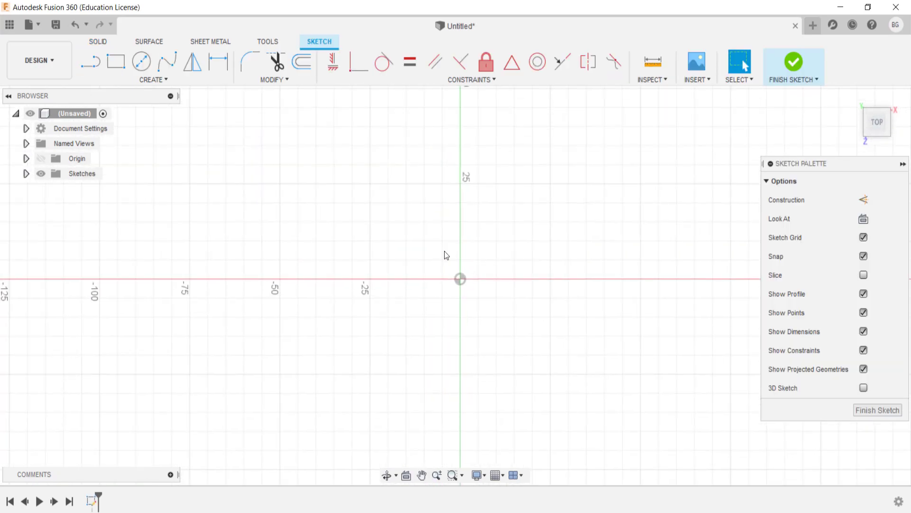
pyautogui.click(106, 80)
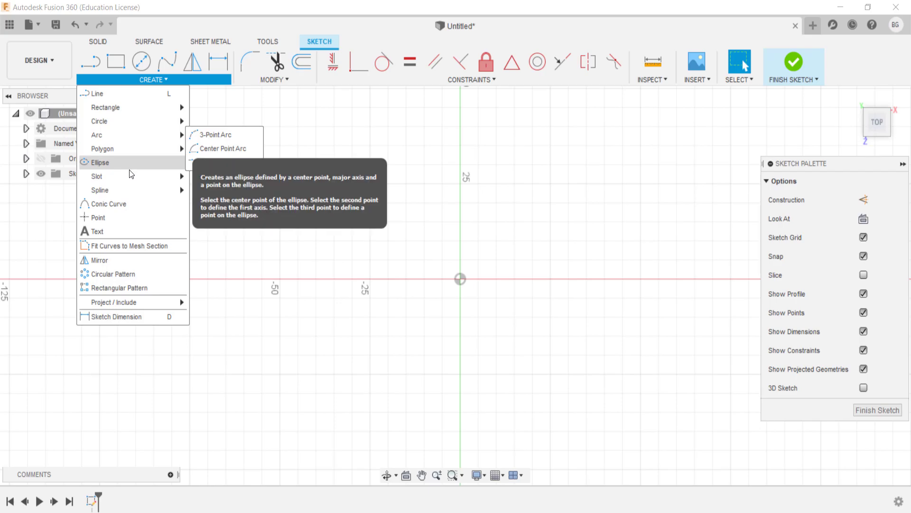
pyautogui.moveTo(96, 176)
pyautogui.click(200, 177)
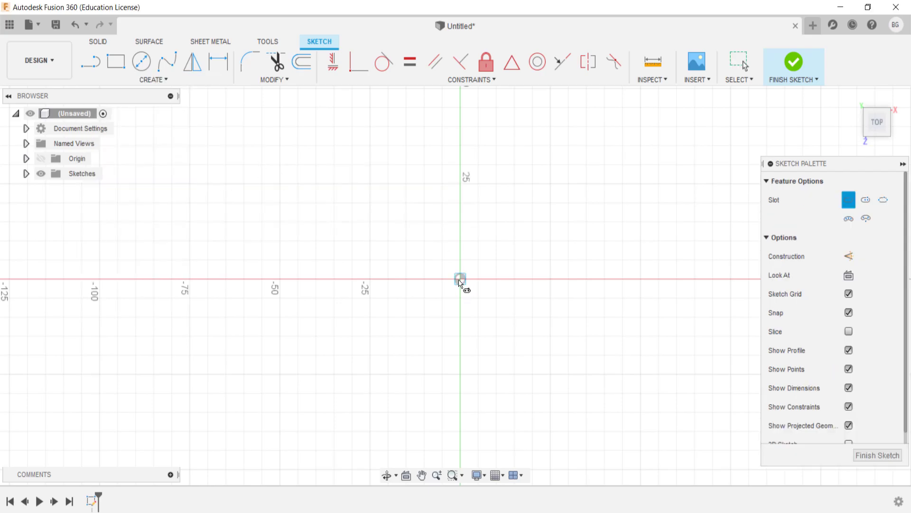
pyautogui.click(460, 280)
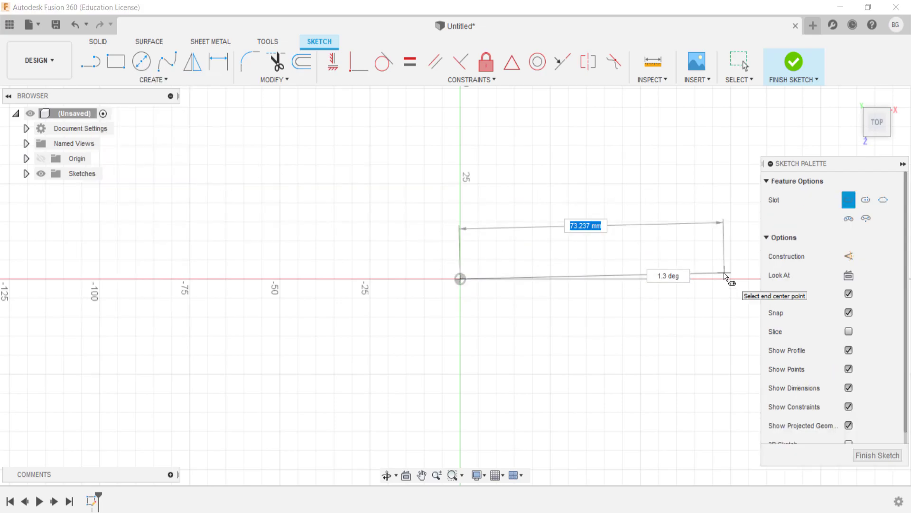
pyautogui.scroll(-2, 394, 266)
pyautogui.write('140')
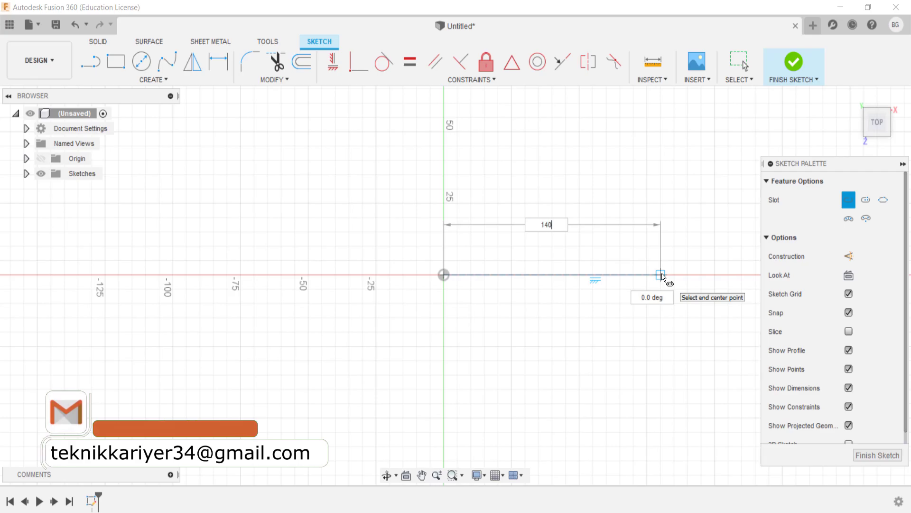
pyautogui.press('Tab')
pyautogui.scroll(-3, 507, 282)
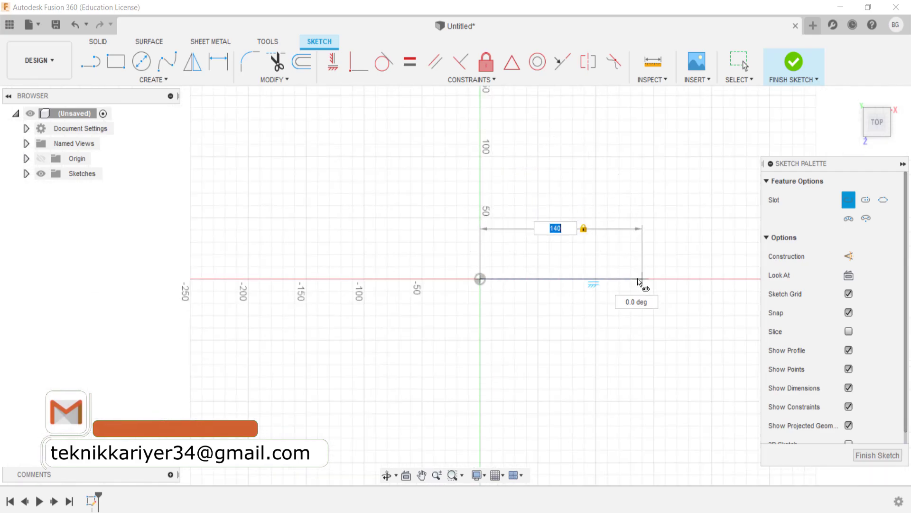
pyautogui.click(639, 279)
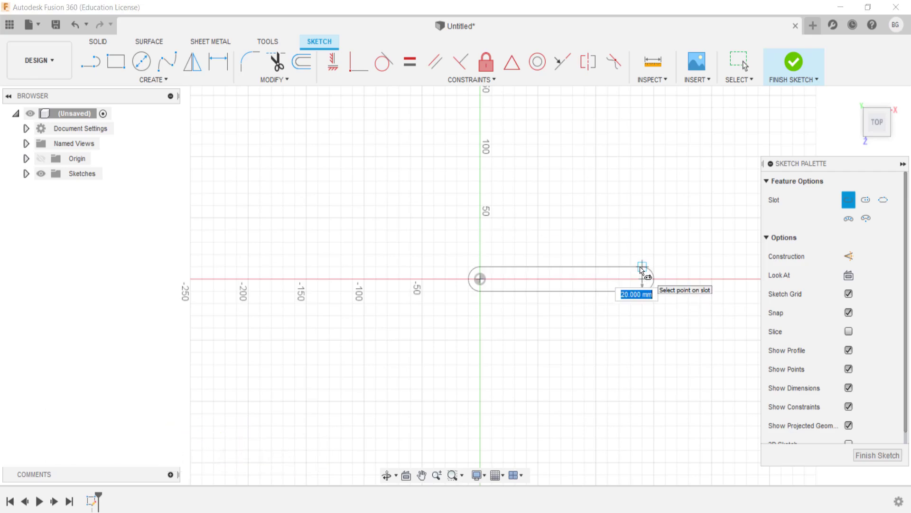
pyautogui.press('Return')
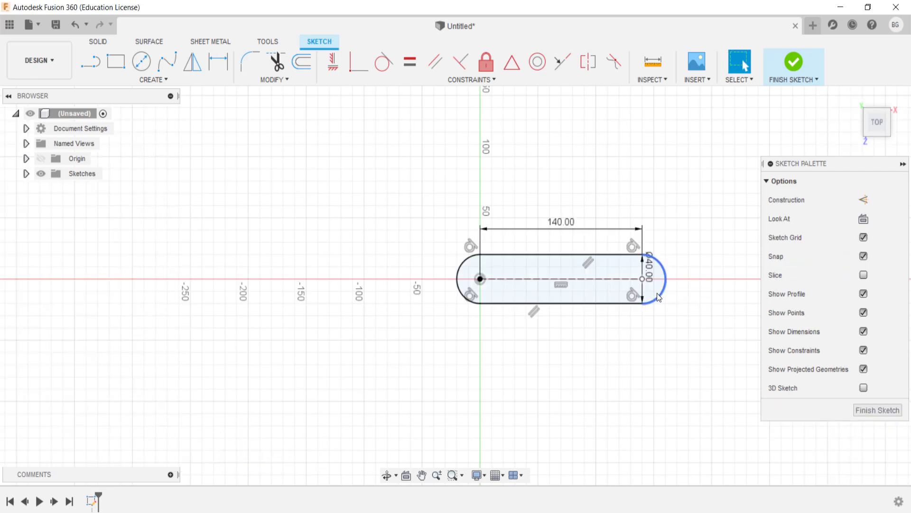
pyautogui.scroll(2, 657, 292)
pyautogui.scroll(1, 669, 275)
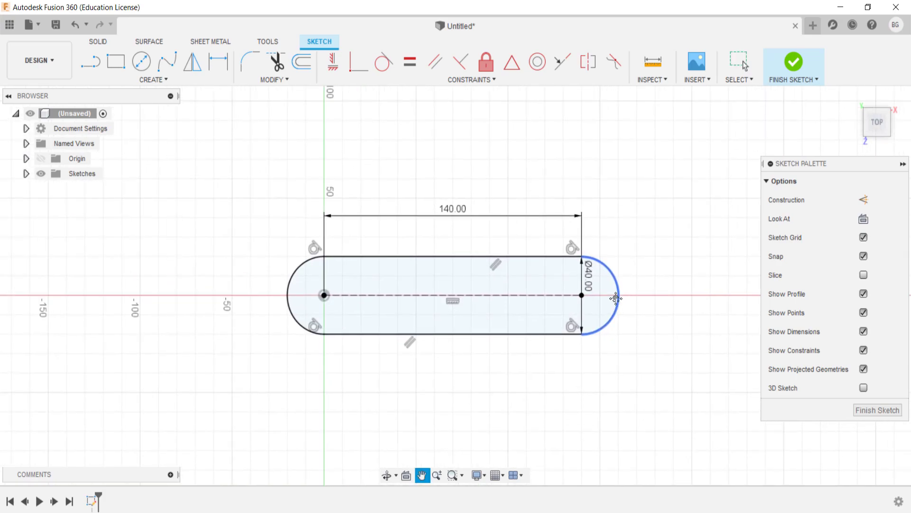
# Step: Draw a Ø20 circle on the slot's right end centre, then another on its left end centre
pyautogui.click(153, 63)
pyautogui.click(581, 296)
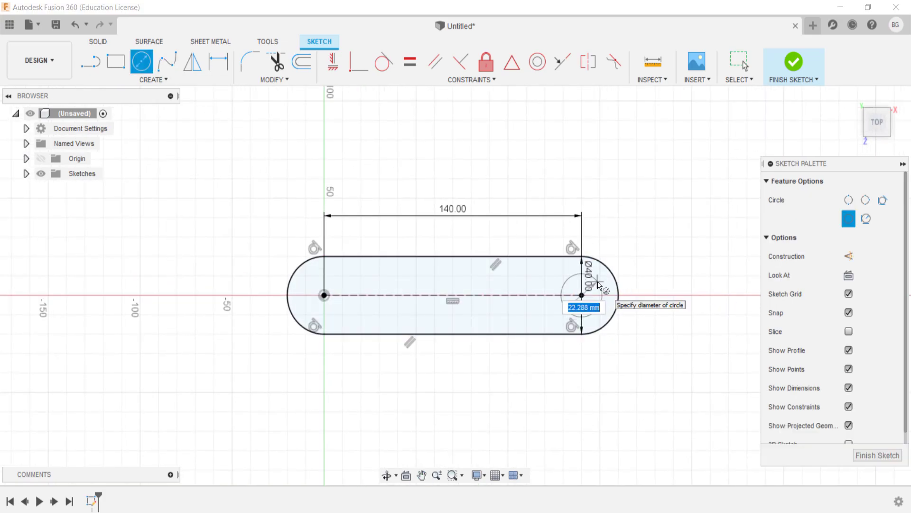
pyautogui.write('2')
pyautogui.press('Escape')
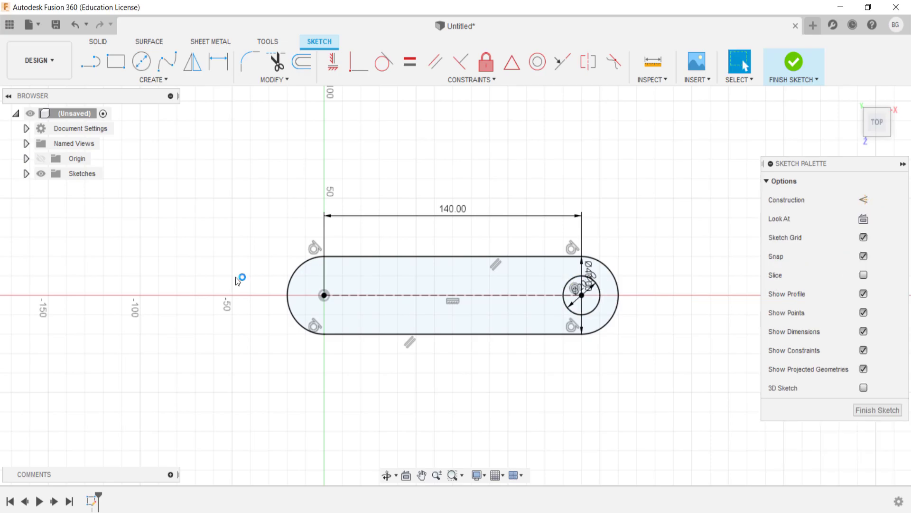
pyautogui.press('c')
pyautogui.click(324, 295)
pyautogui.write('20')
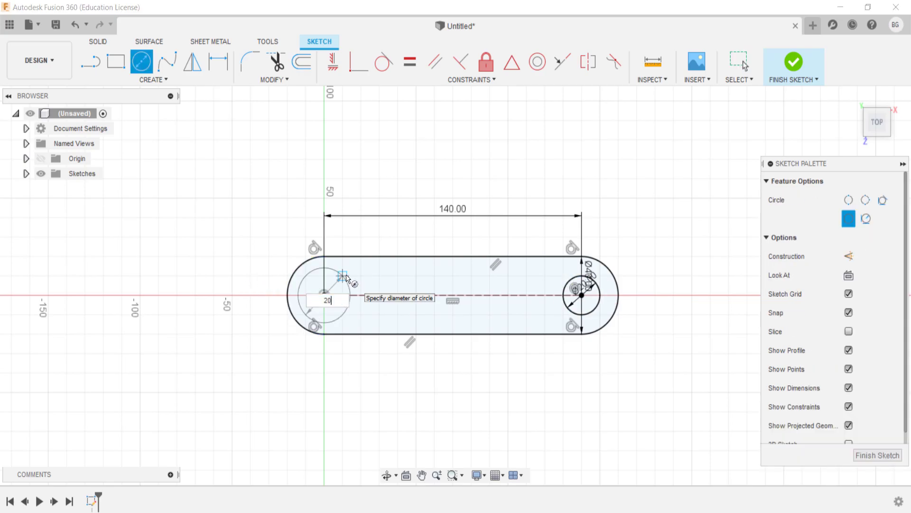
pyautogui.press('Return')
pyautogui.press('Escape')
pyautogui.scroll(-1, 474, 310)
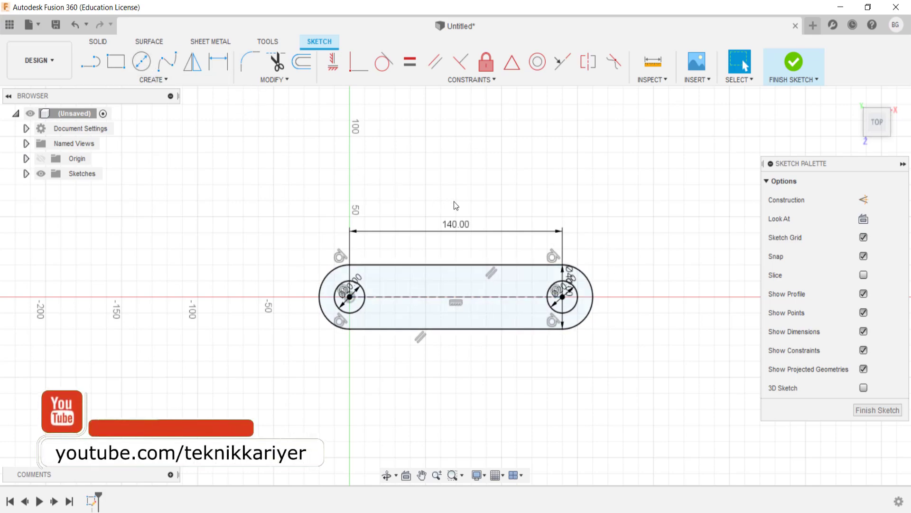
# Step: Extrude the slot profile 10 mm into a holed link plate, then return to Top view
pyautogui.press('e')
pyautogui.click(505, 293)
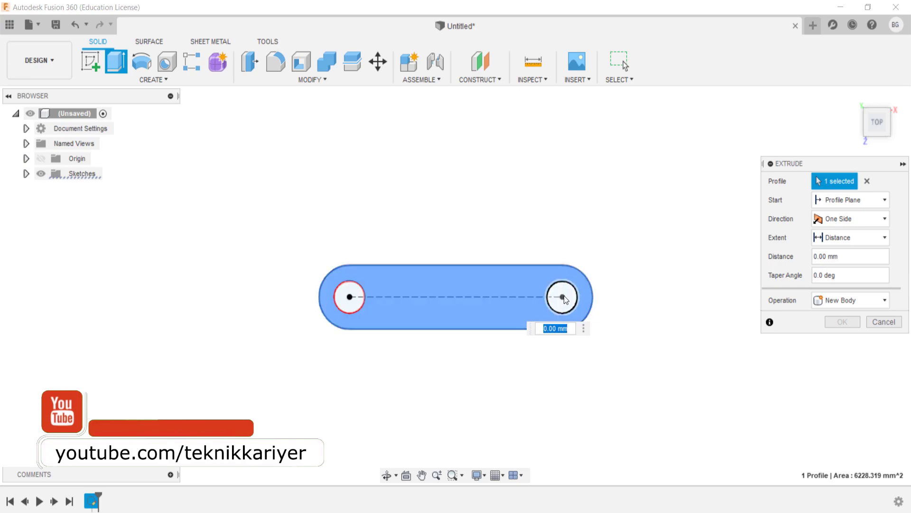
pyautogui.write('1')
pyautogui.press('Return')
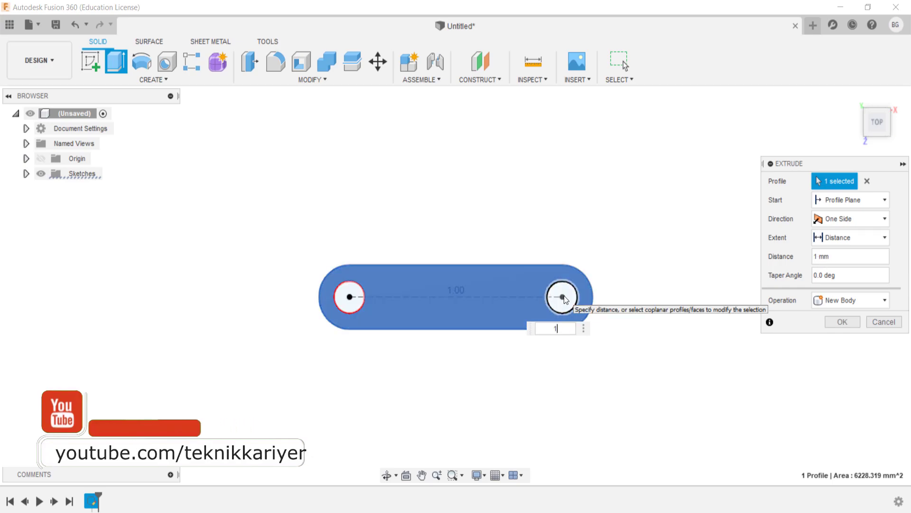
pyautogui.write('2')
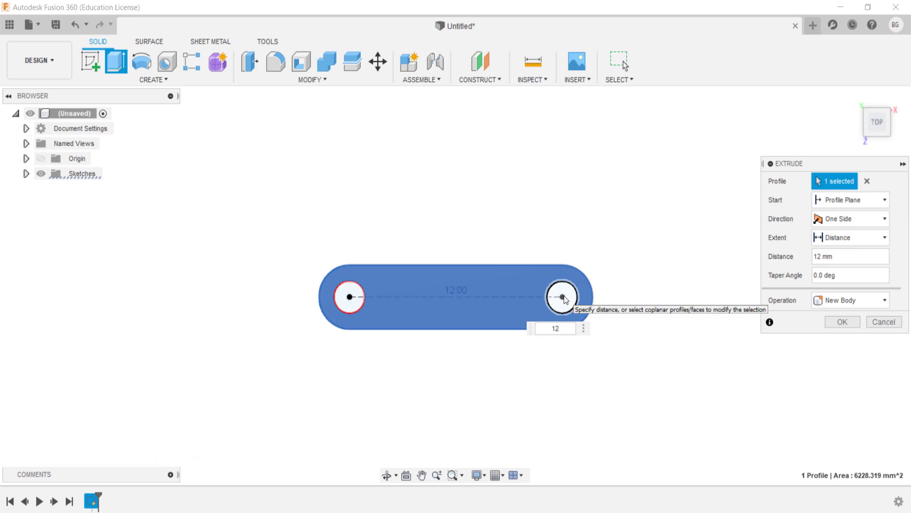
pyautogui.press('Return')
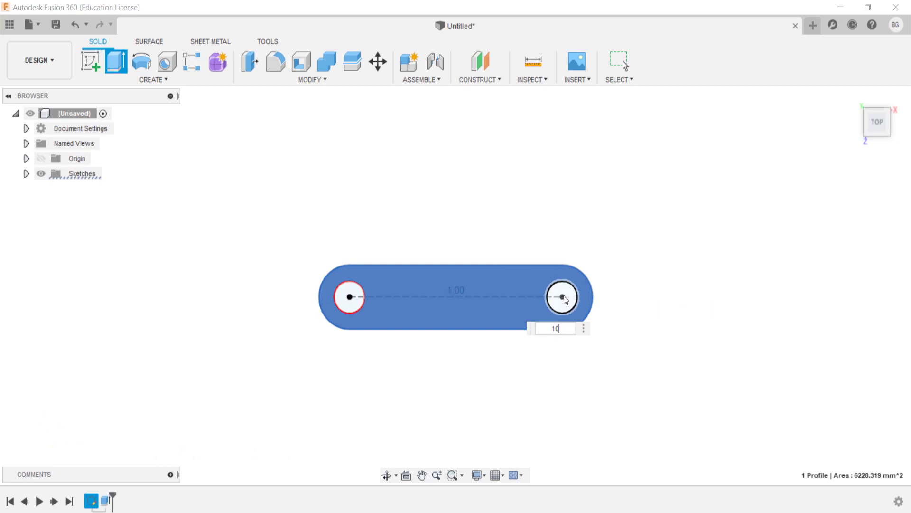
pyautogui.moveTo(497, 309)
pyautogui.keyDown('shift'); pyautogui.mouseDown(button='middle')
pyautogui.moveTo(509, 210)
pyautogui.moveTo(509, 254)
pyautogui.mouseUp(button='middle'); pyautogui.keyUp('shift')
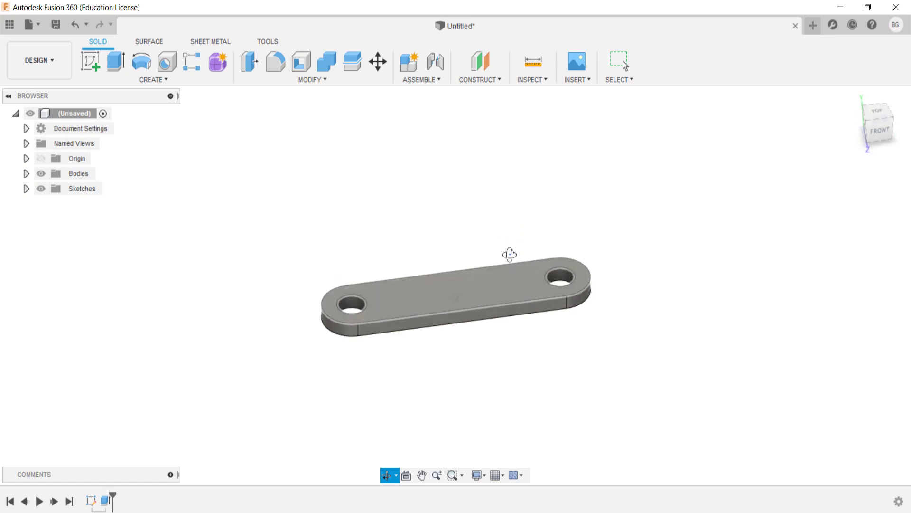
pyautogui.click(875, 118)
pyautogui.moveTo(448, 193)
pyautogui.mouseDown(button='middle')
pyautogui.moveTo(657, 267)
pyautogui.moveTo(658, 278)
pyautogui.moveTo(590, 260)
pyautogui.mouseUp(button='middle')
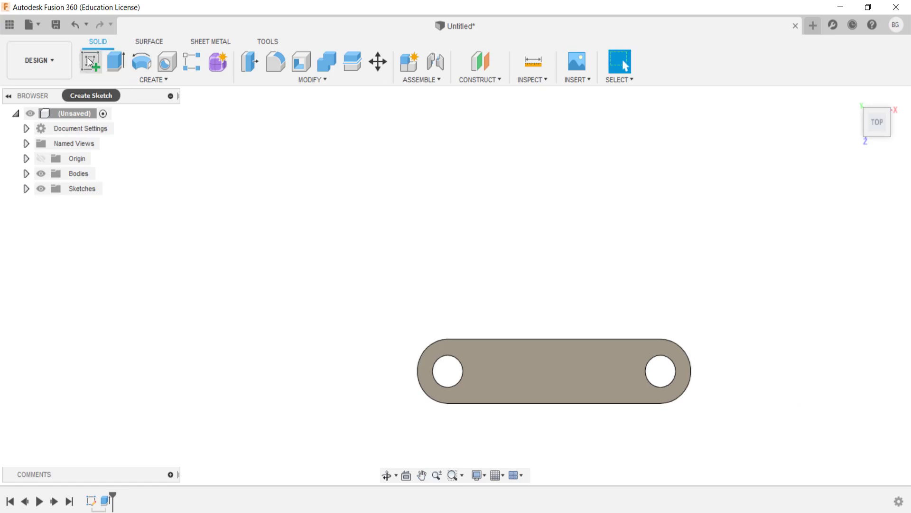
# Step: On a new ground-plane sketch, draw an upright slot 120 long and 40 wide beside the link
pyautogui.click(101, 69)
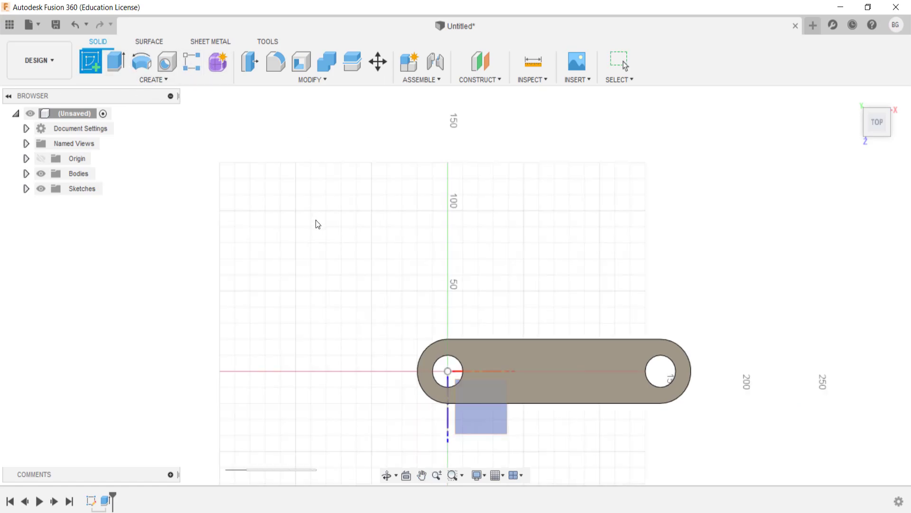
pyautogui.click(465, 421)
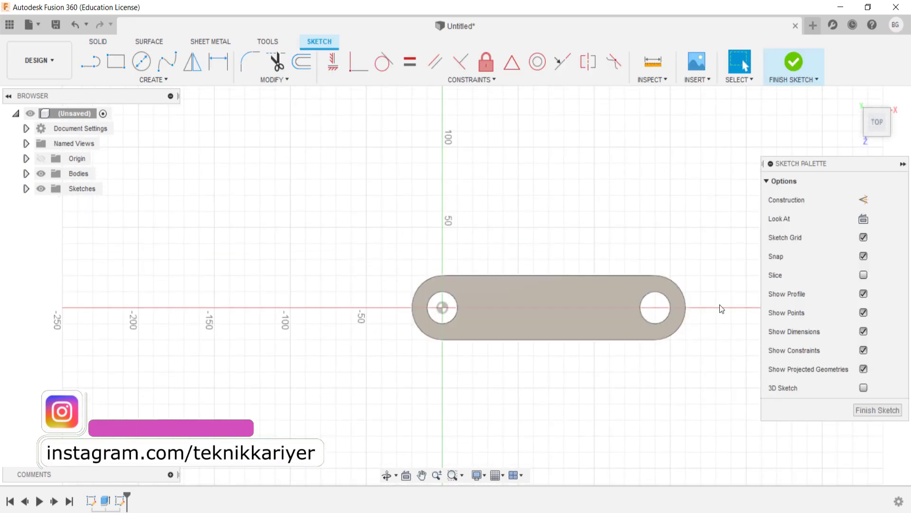
pyautogui.click(122, 80)
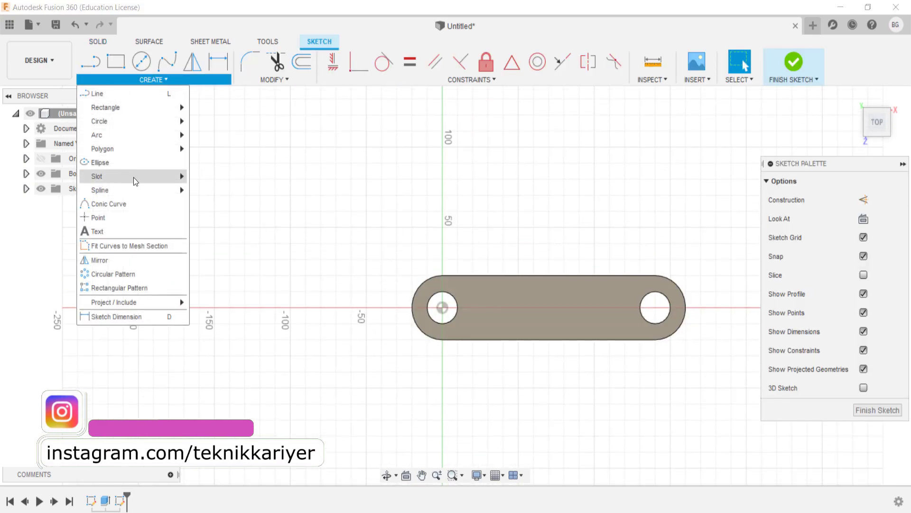
pyautogui.moveTo(97, 176)
pyautogui.click(224, 179)
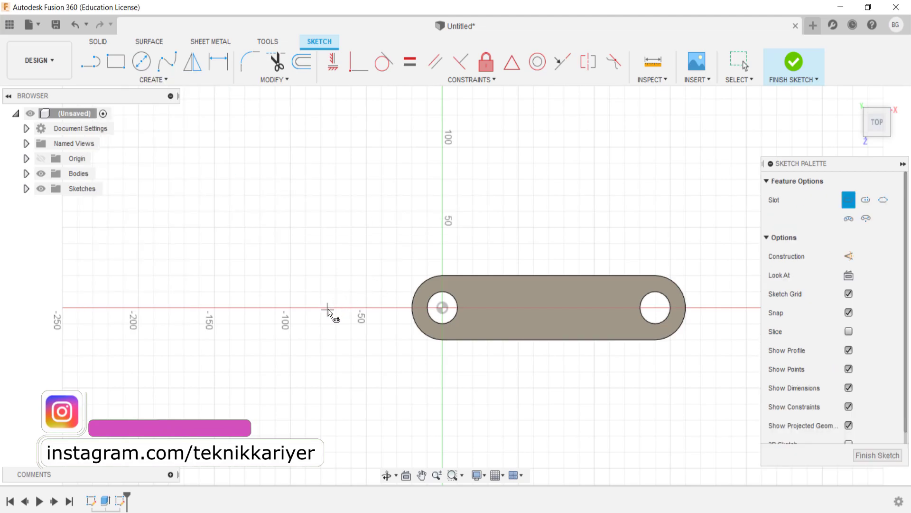
pyautogui.click(320, 292)
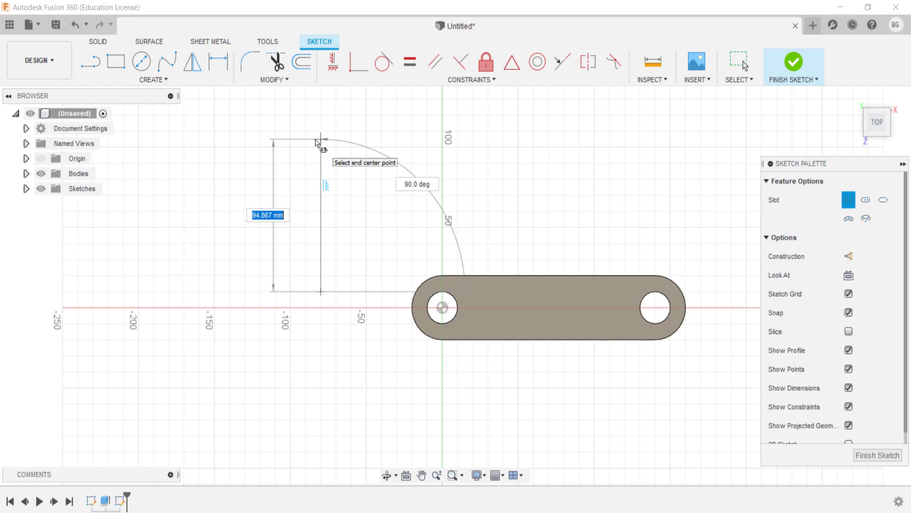
pyautogui.write('0')
pyautogui.press('Tab')
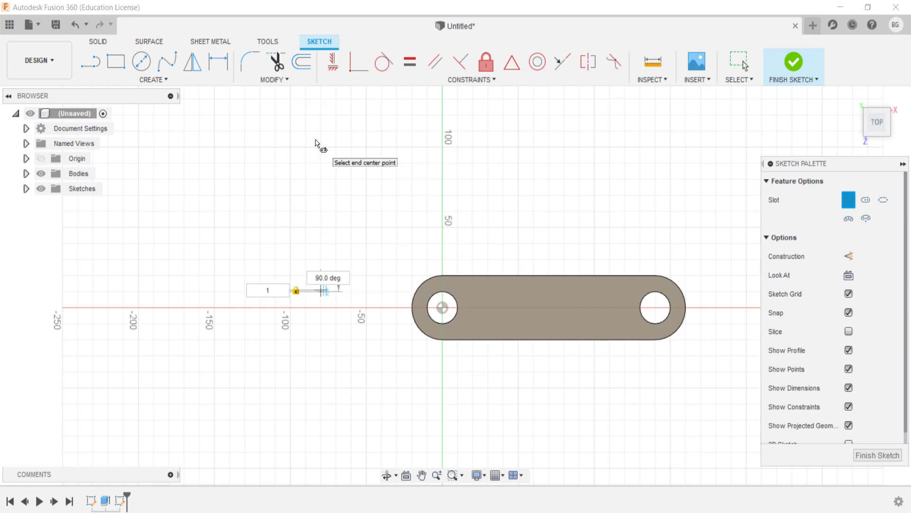
pyautogui.write('20')
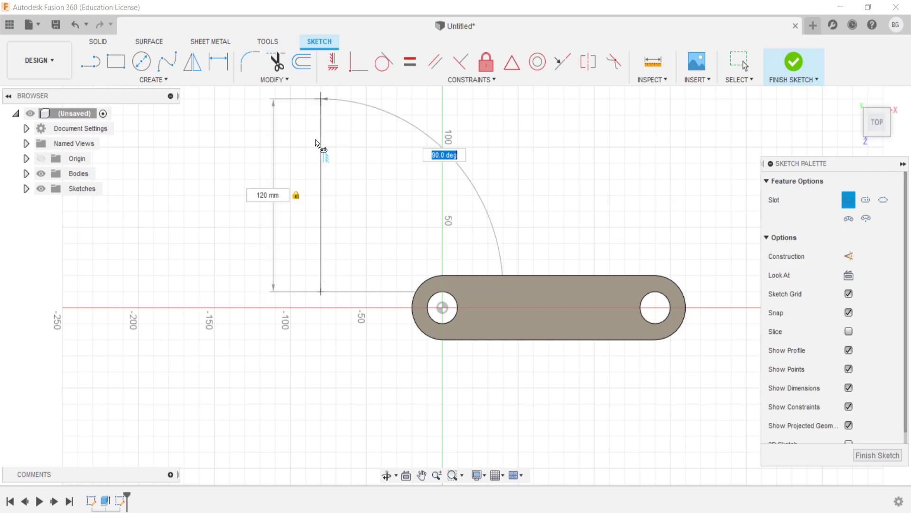
pyautogui.press('Return')
pyautogui.scroll(-2, 332, 211)
pyautogui.write('40')
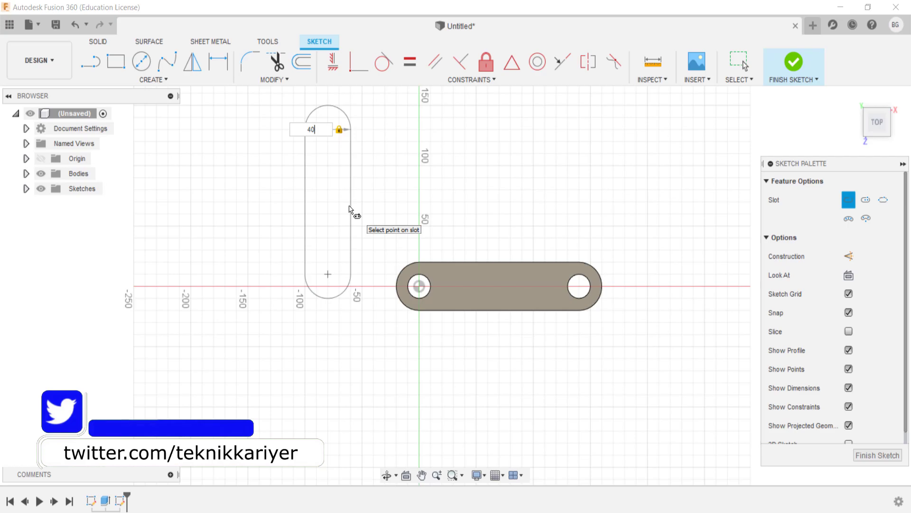
pyautogui.press('Return')
# Step: Add 20 mm hole circles at the slot's lower and upper end centres
pyautogui.press('c')
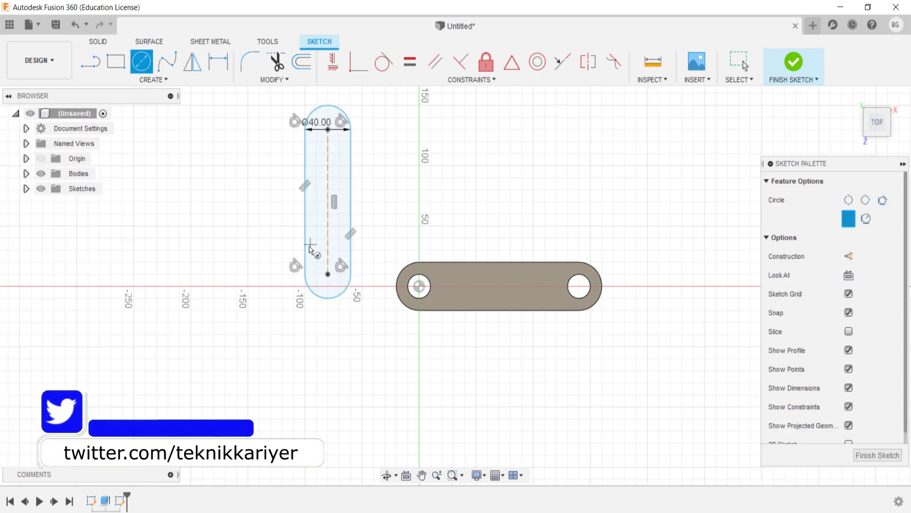
pyautogui.click(328, 273)
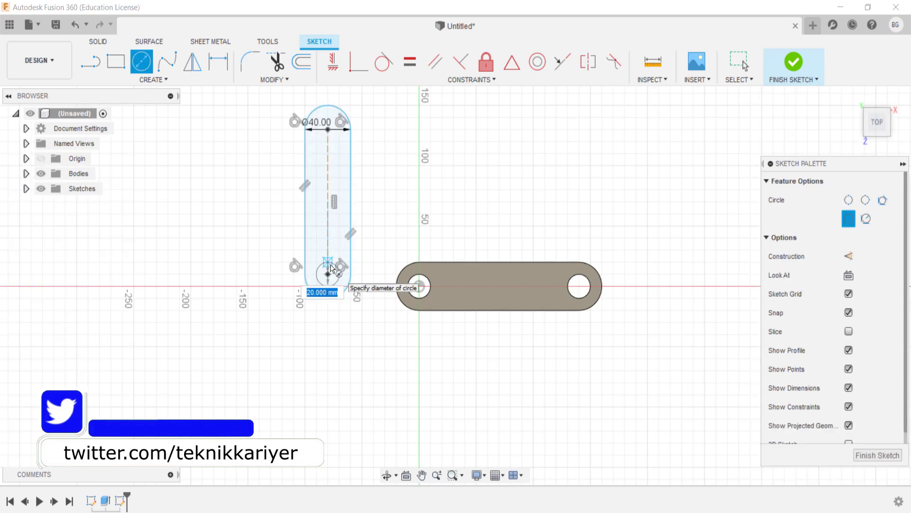
pyautogui.write('20')
pyautogui.press('Return')
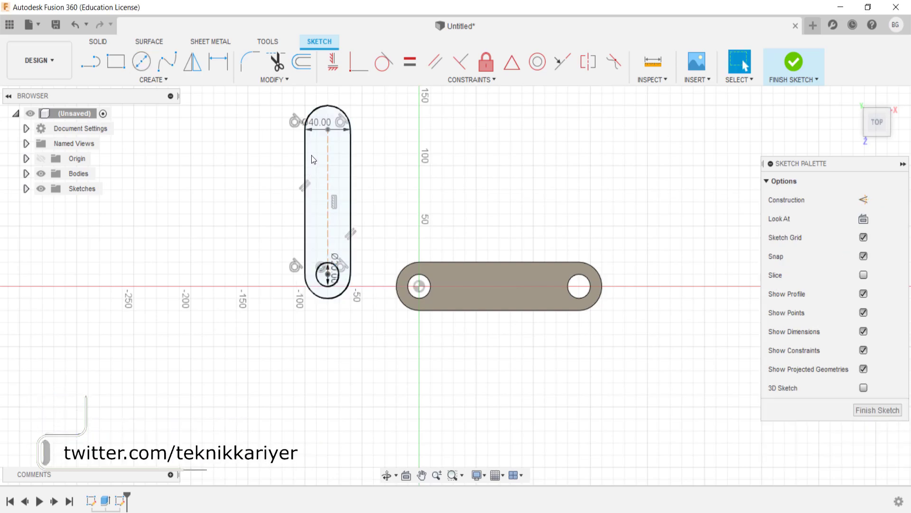
pyautogui.click(328, 130)
pyautogui.write('20')
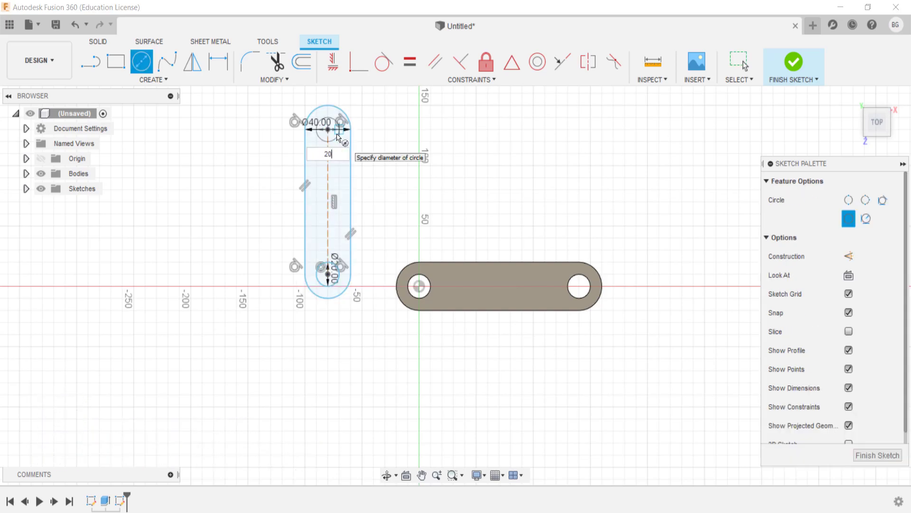
pyautogui.press('Return')
pyautogui.press('Escape')
pyautogui.moveTo(353, 233); pyautogui.dragTo(485, 310, button='middle')
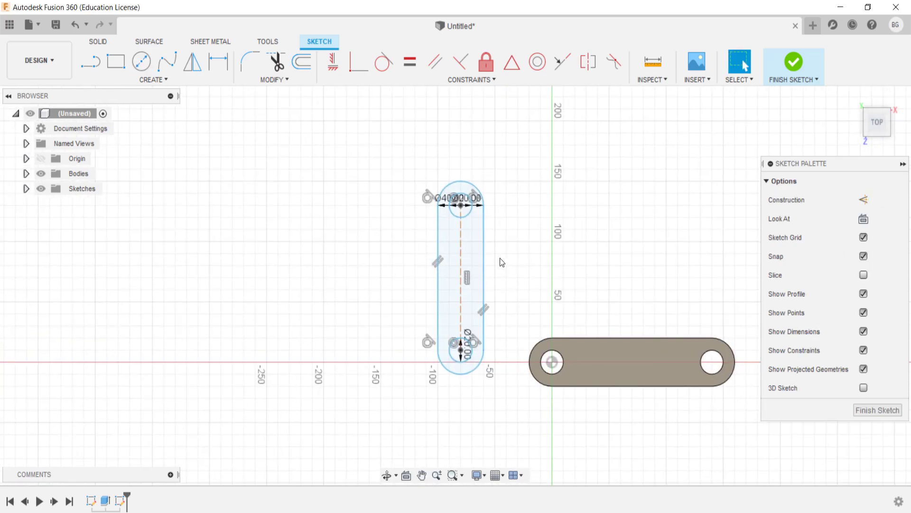
# Step: Extrude the new slot profile 5 mm and view both links in 3D
pyautogui.press('e')
pyautogui.click(464, 284)
pyautogui.write('5')
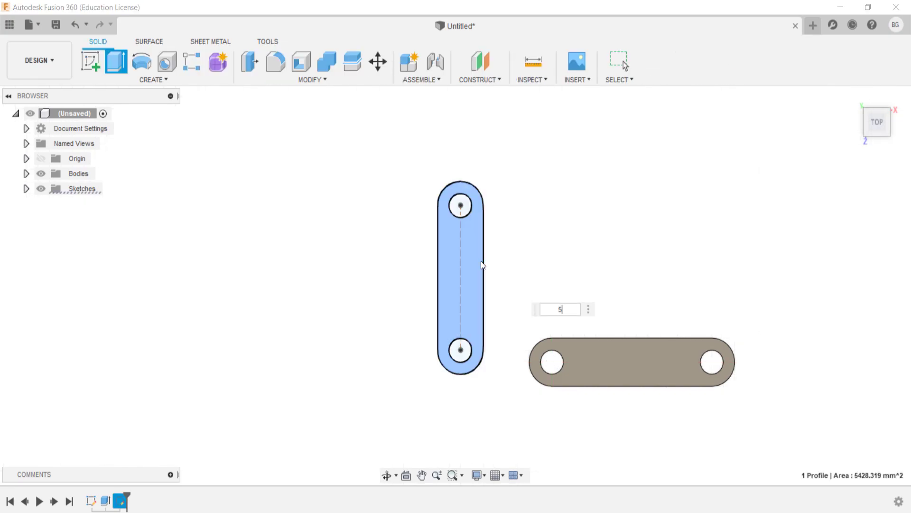
pyautogui.press('Return')
pyautogui.moveTo(455, 315)
pyautogui.keyDown('shift'); pyautogui.mouseDown(button='middle')
pyautogui.moveTo(485, 272)
pyautogui.moveTo(480, 281)
pyautogui.mouseUp(button='middle'); pyautogui.keyUp('shift')
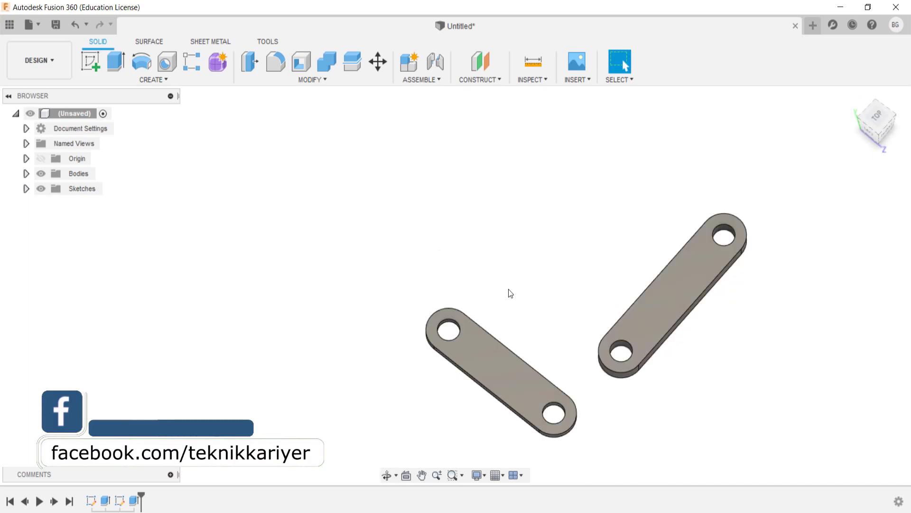
pyautogui.moveTo(502, 387); pyautogui.dragTo(436, 291, button='middle')
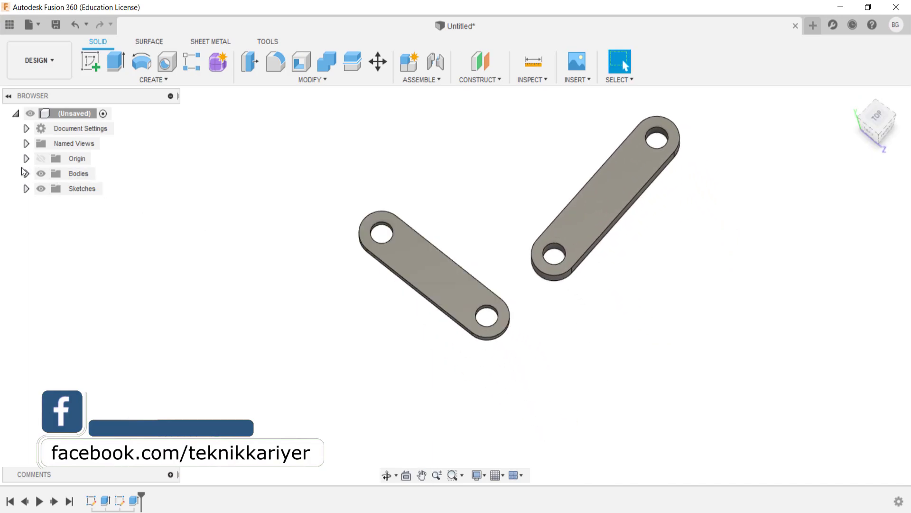
# Step: Identify Body2 as the slotted link by toggling visibility, and delete a misplaced pasted copy
pyautogui.click(26, 173)
pyautogui.click(51, 189)
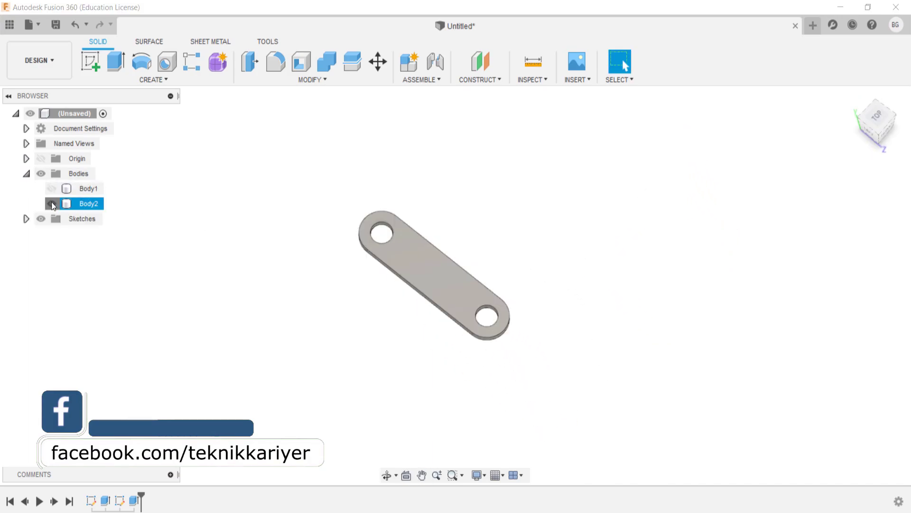
pyautogui.click(51, 203)
pyautogui.click(51, 188)
pyautogui.click(67, 203)
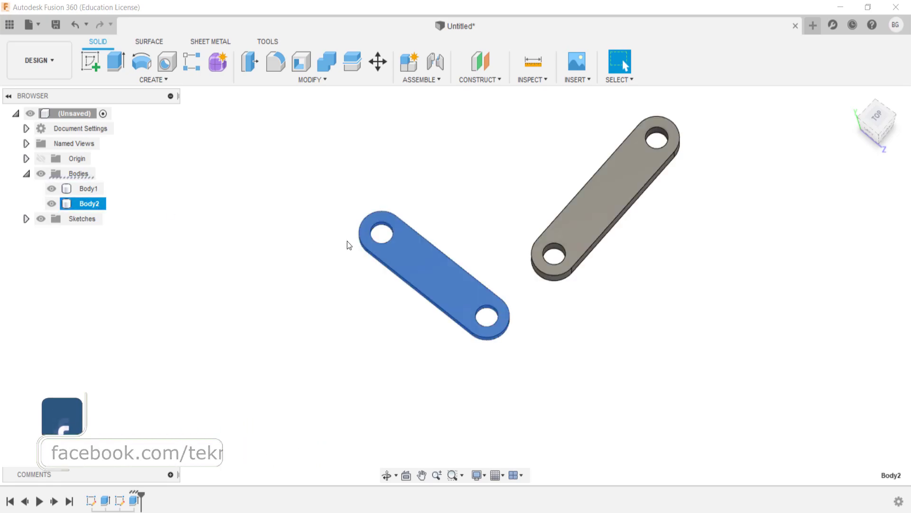
pyautogui.hotkey('ctrl', 'c')
pyautogui.hotkey('ctrl', 'v')
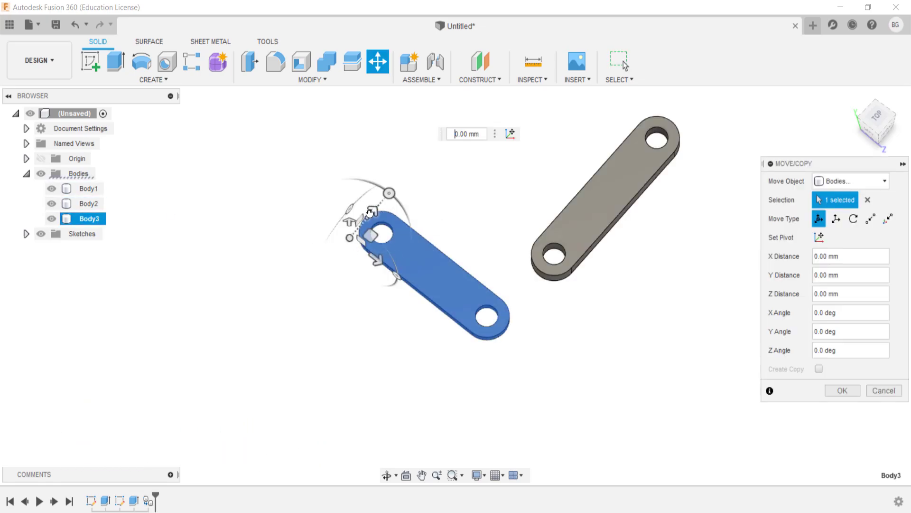
pyautogui.moveTo(370, 221)
pyautogui.mouseDown()
pyautogui.moveTo(312, 247)
pyautogui.moveTo(302, 283)
pyautogui.moveTo(275, 301)
pyautogui.moveTo(325, 255)
pyautogui.moveTo(377, 253)
pyautogui.mouseUp()
pyautogui.press('Return')
pyautogui.click(391, 246)
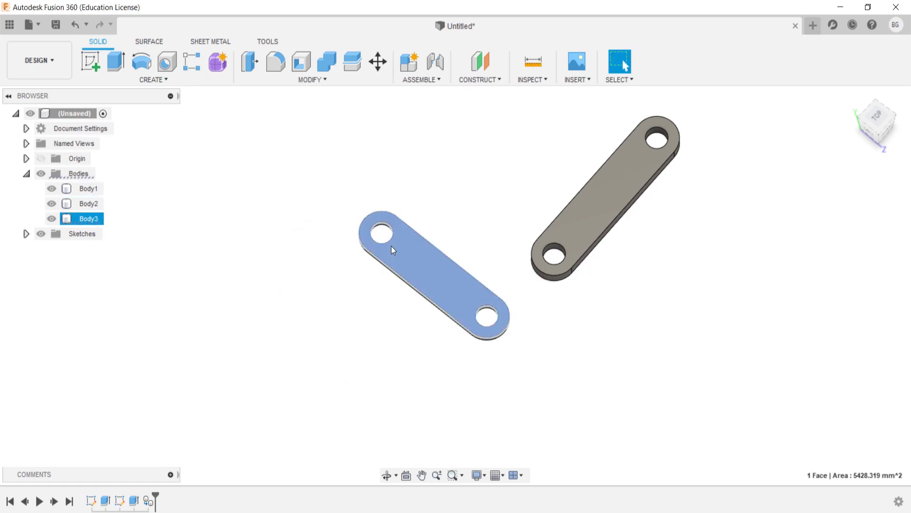
pyautogui.press('Delete')
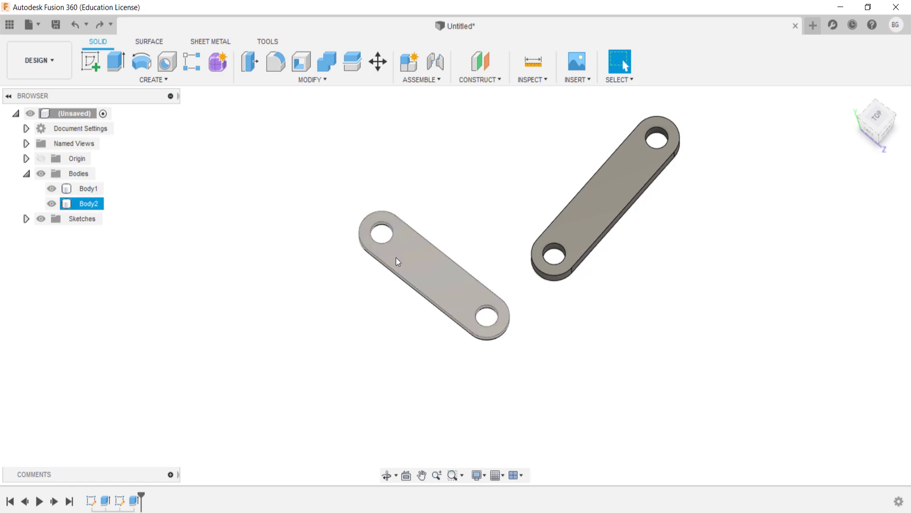
# Step: Paste three copies of the slotted link, placed 60, 120 and 180 mm out in a row
pyautogui.click(395, 257)
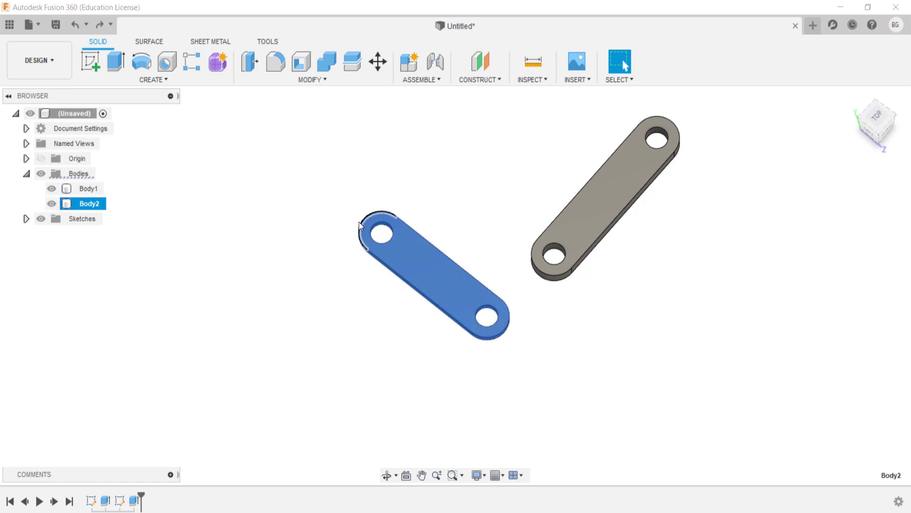
pyautogui.hotkey('ctrl', 'c')
pyautogui.hotkey('ctrl', 'v')
pyautogui.moveTo(352, 223); pyautogui.dragTo(318, 254)
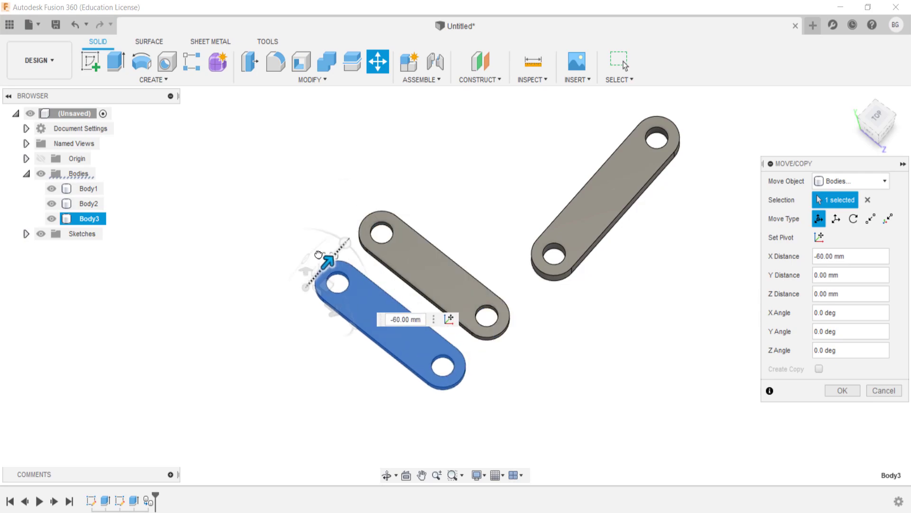
pyautogui.press('Return')
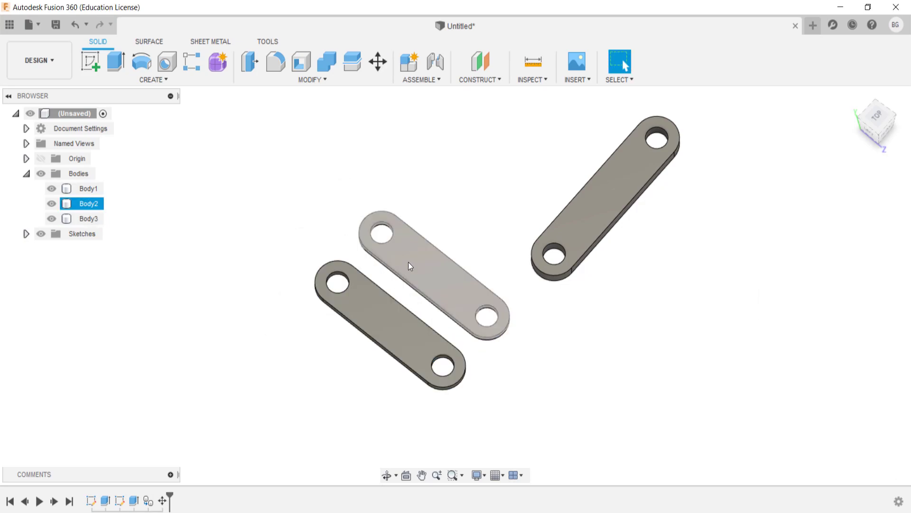
pyautogui.hotkey('ctrl', 'v')
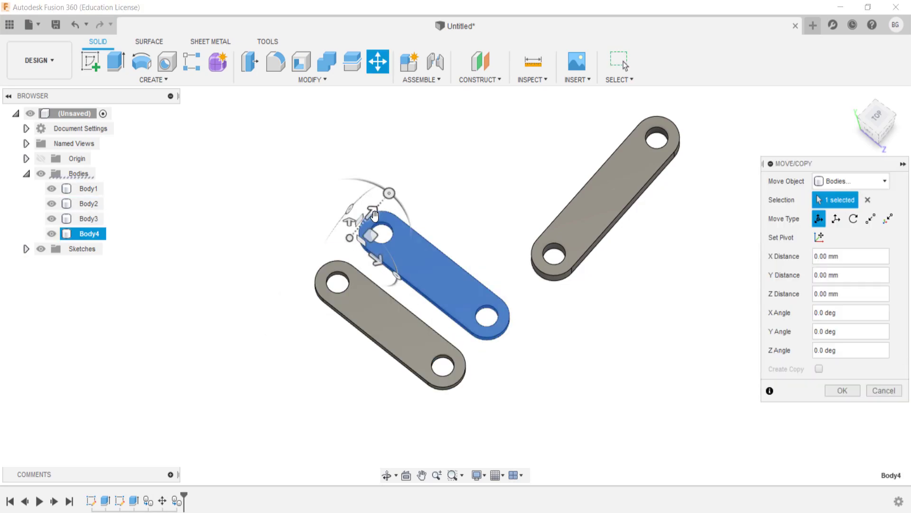
pyautogui.moveTo(378, 216); pyautogui.dragTo(280, 305)
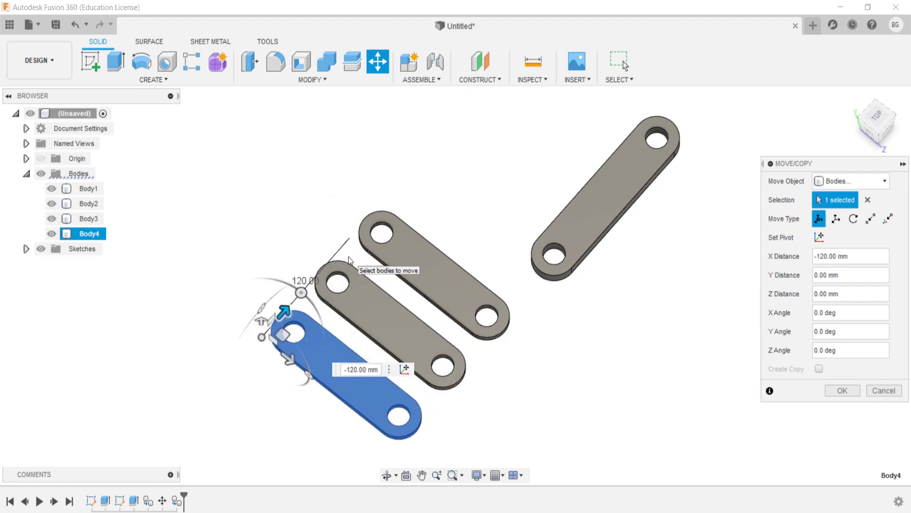
pyautogui.press('Return')
pyautogui.hotkey('ctrl', 'v')
pyautogui.moveTo(372, 212); pyautogui.dragTo(227, 362)
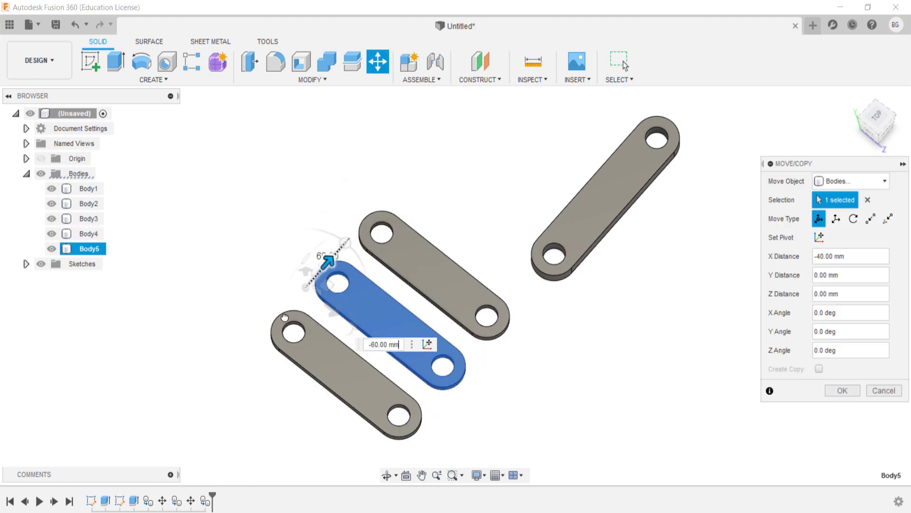
pyautogui.press('Return')
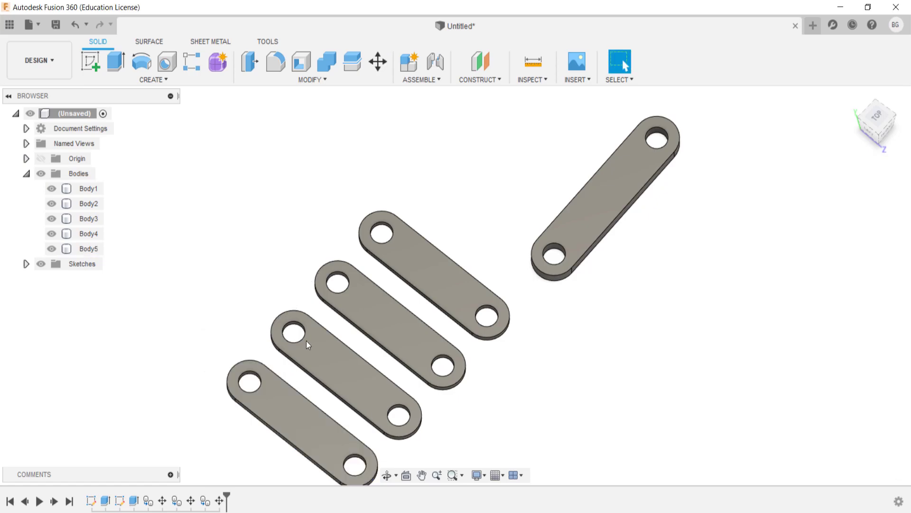
# Step: Turn Body2 through Body5 into separate components with Create Components from Bodies
pyautogui.moveTo(377, 385)
pyautogui.keyDown('shift'); pyautogui.mouseDown(button='middle')
pyautogui.moveTo(361, 349)
pyautogui.moveTo(352, 378)
pyautogui.moveTo(319, 362)
pyautogui.moveTo(312, 329)
pyautogui.moveTo(342, 349)
pyautogui.mouseUp(button='middle'); pyautogui.keyUp('shift')
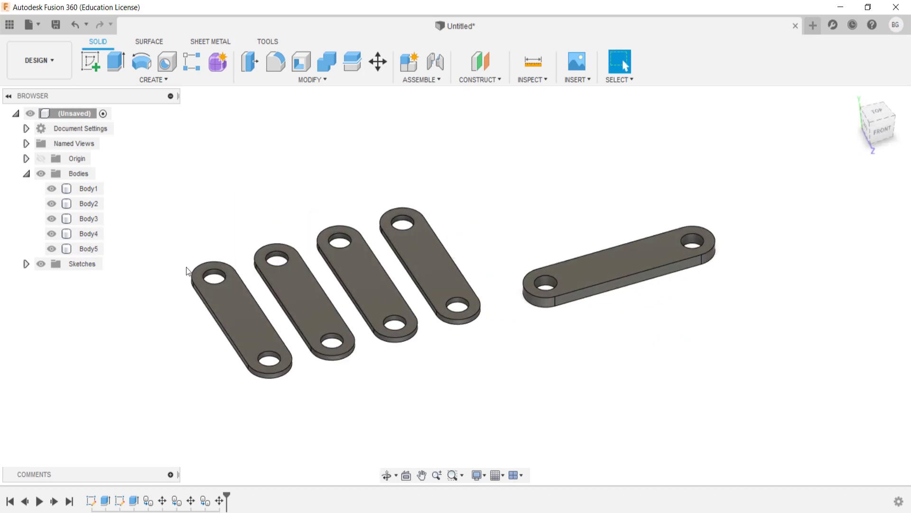
pyautogui.click(93, 206)
pyautogui.keyDown('shift'); pyautogui.click(92, 250); pyautogui.keyUp('shift')
pyautogui.rightClick(94, 233)
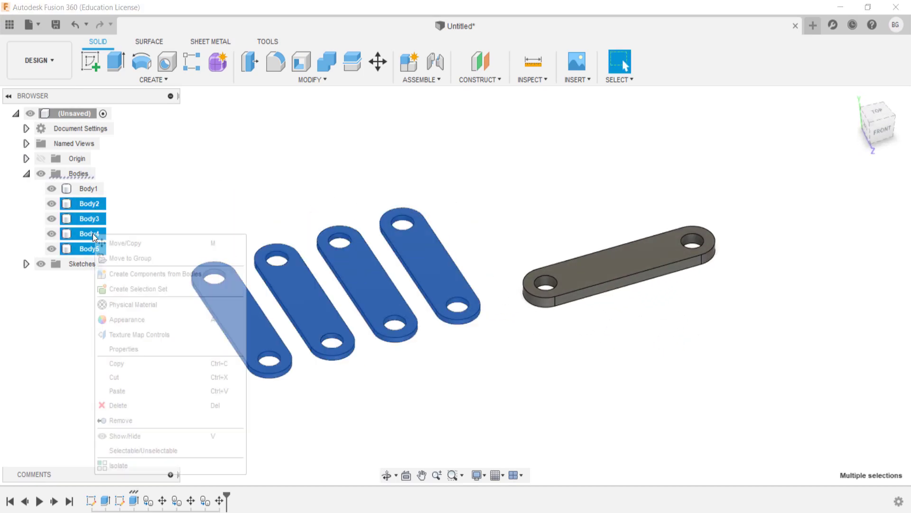
pyautogui.click(162, 275)
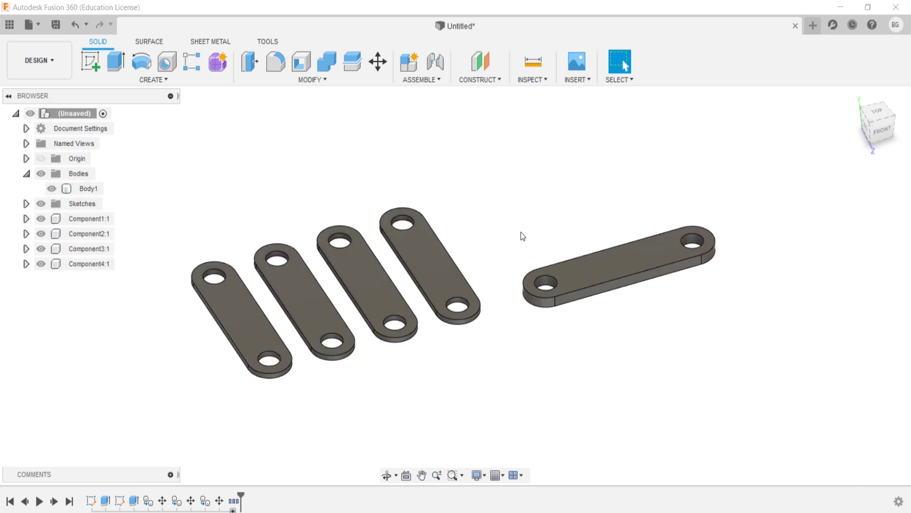
pyautogui.moveTo(488, 234); pyautogui.dragTo(470, 276, button='middle')
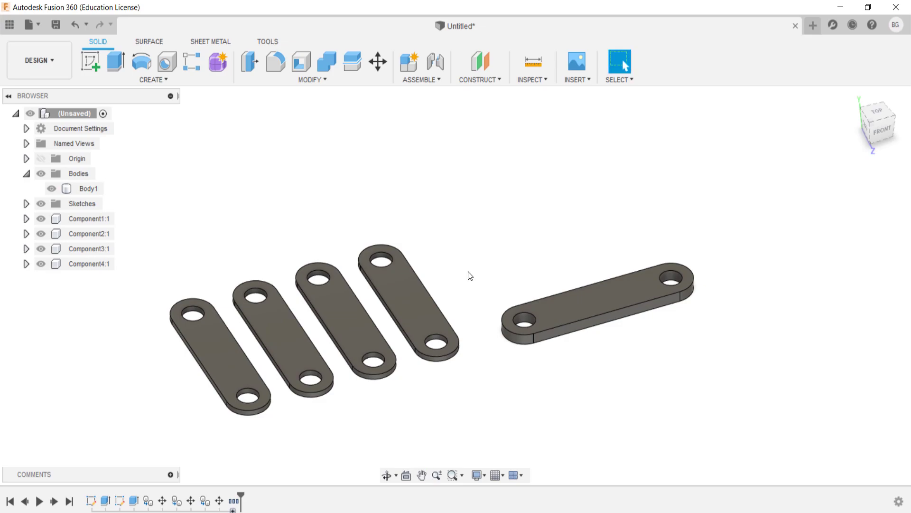
# Step: Create a revolute joint pinning a link's hole to the bar's end hole
pyautogui.press('j')
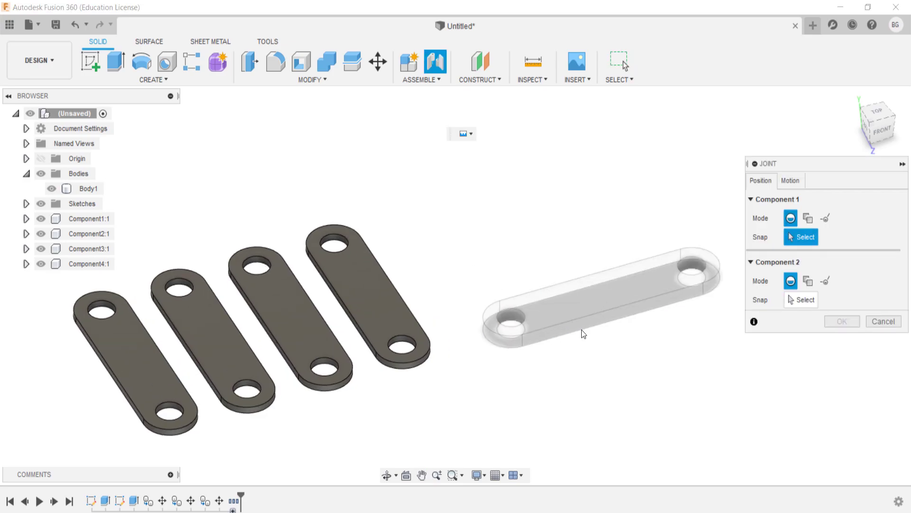
pyautogui.scroll(2, 582, 329)
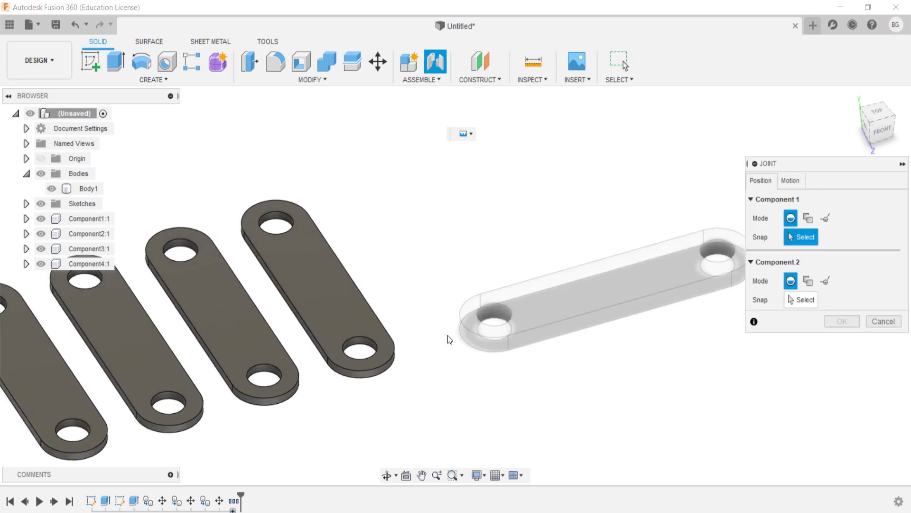
pyautogui.click(375, 345)
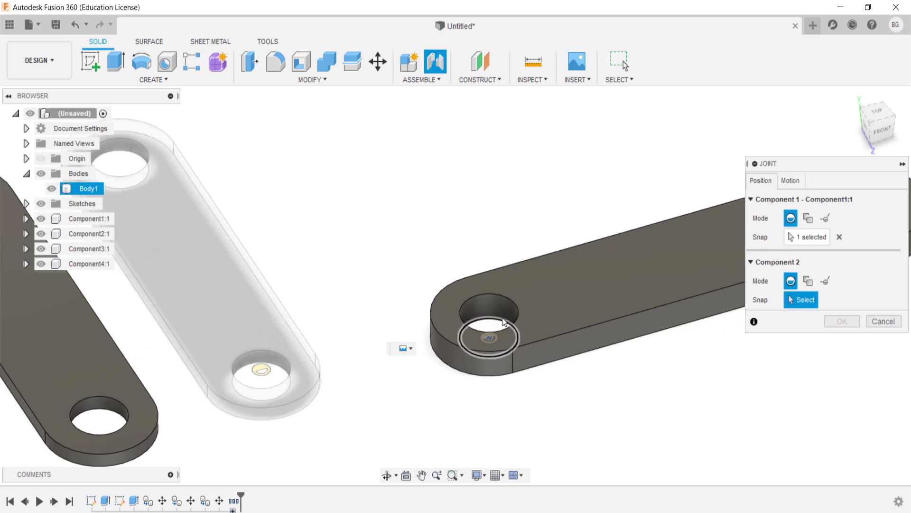
pyautogui.scroll(3, 498, 323)
pyautogui.click(504, 325)
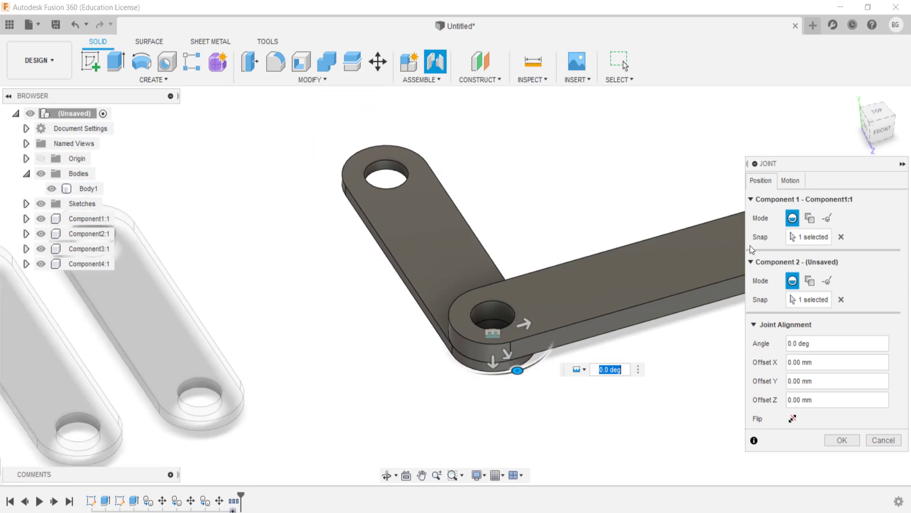
pyautogui.click(786, 184)
pyautogui.click(806, 200)
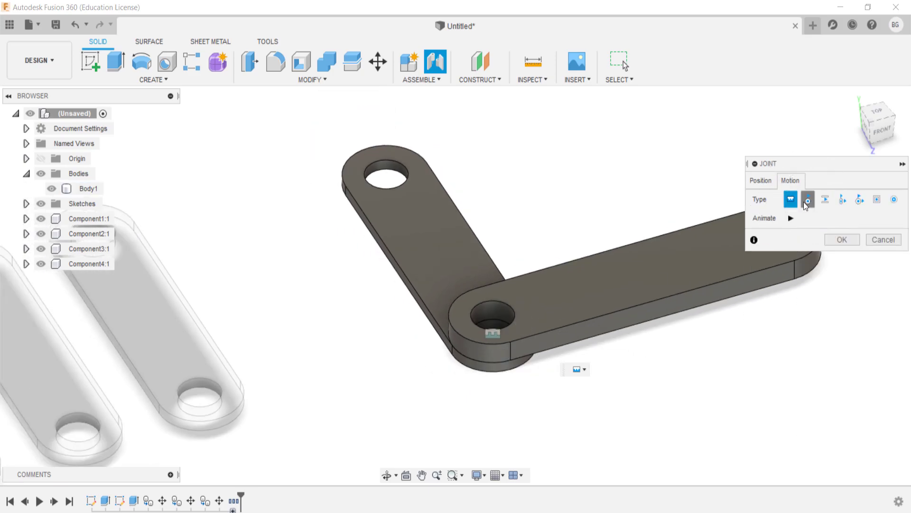
pyautogui.click(840, 258)
pyautogui.scroll(-3, 733, 266)
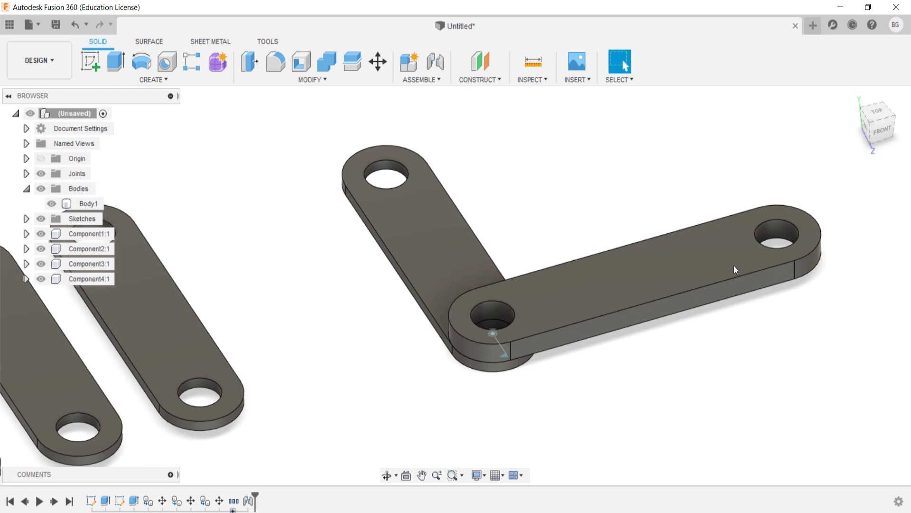
pyautogui.scroll(-2, 733, 266)
pyautogui.moveTo(386, 329)
pyautogui.mouseDown(button='middle')
pyautogui.moveTo(529, 284)
pyautogui.moveTo(475, 322)
pyautogui.mouseUp(button='middle')
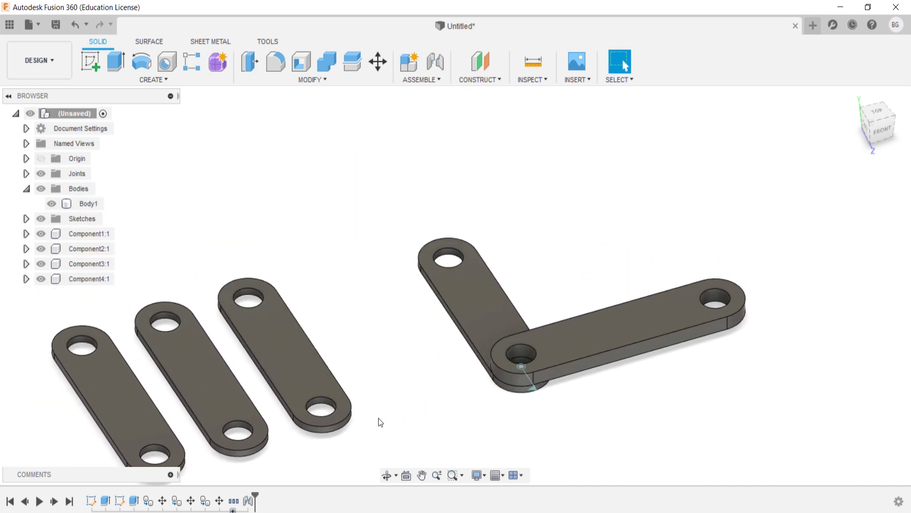
# Step: Pin the moving link's end hole to the matching hole, then swing it to test rotation
pyautogui.press('j')
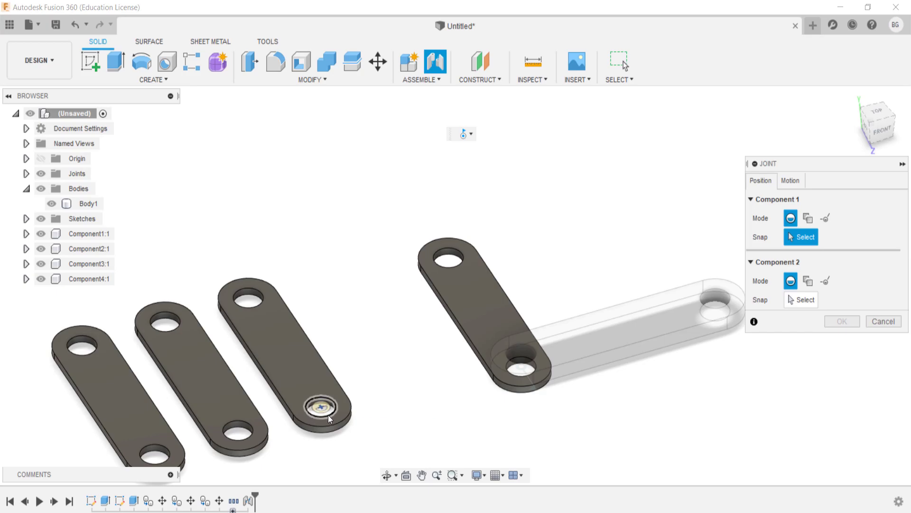
pyautogui.keyDown('shift'); pyautogui.moveTo(341, 429); pyautogui.dragTo(330, 260, button='middle'); pyautogui.keyUp('shift')
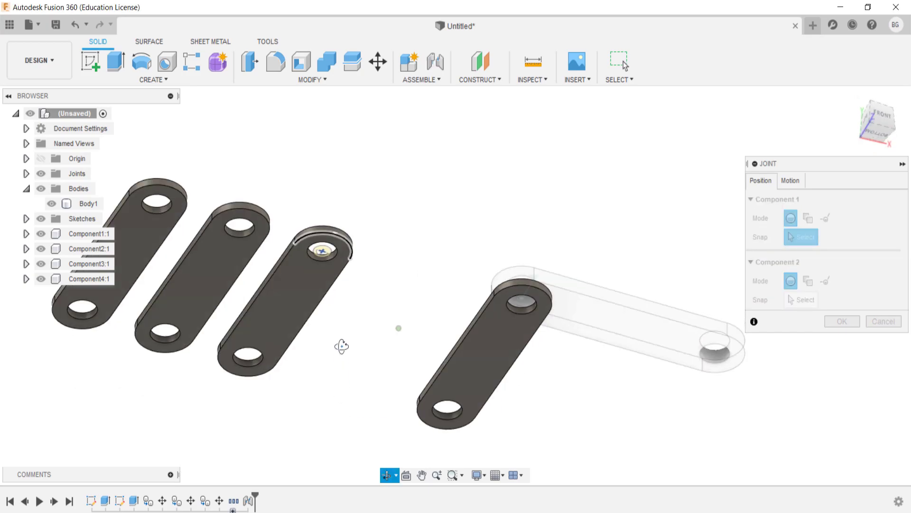
pyautogui.click(332, 255)
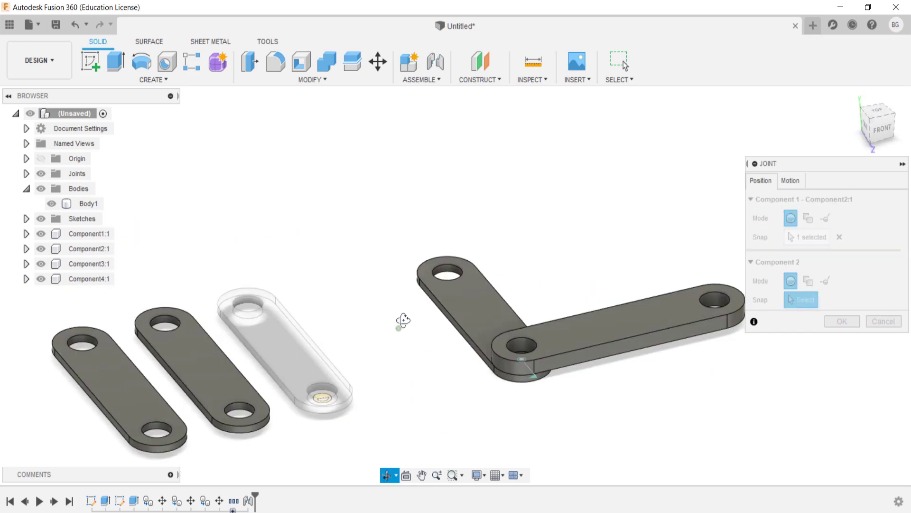
pyautogui.click(528, 346)
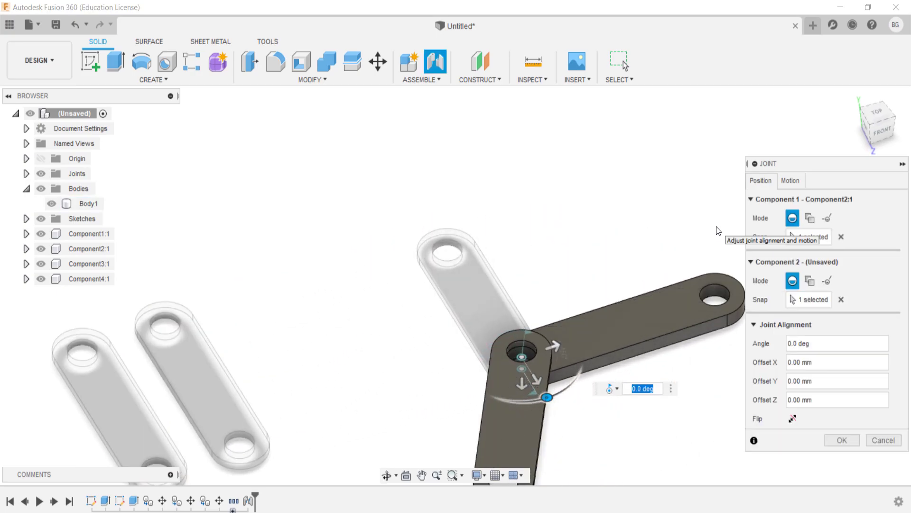
pyautogui.press('Return')
pyautogui.moveTo(503, 266)
pyautogui.mouseDown()
pyautogui.moveTo(412, 289)
pyautogui.moveTo(532, 232)
pyautogui.moveTo(436, 252)
pyautogui.mouseUp()
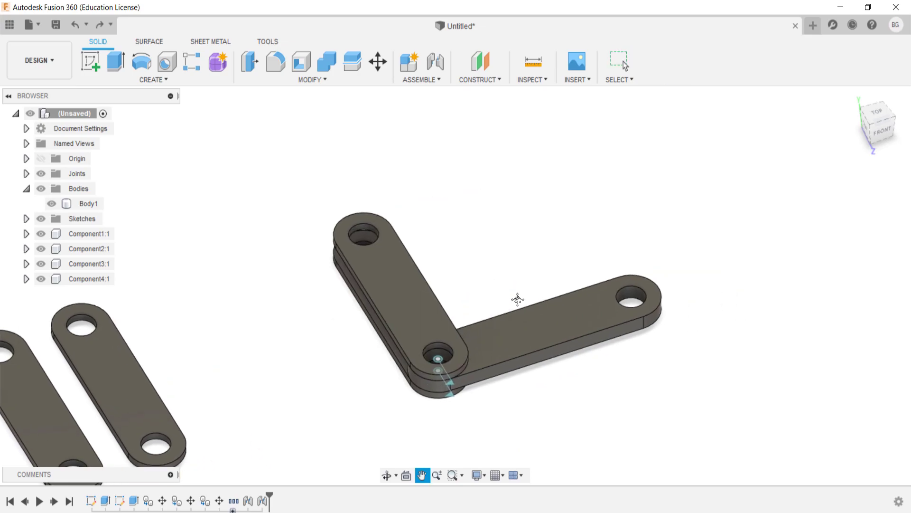
pyautogui.moveTo(438, 248); pyautogui.dragTo(578, 264, button='middle')
pyautogui.moveTo(317, 373); pyautogui.dragTo(340, 355, button='middle')
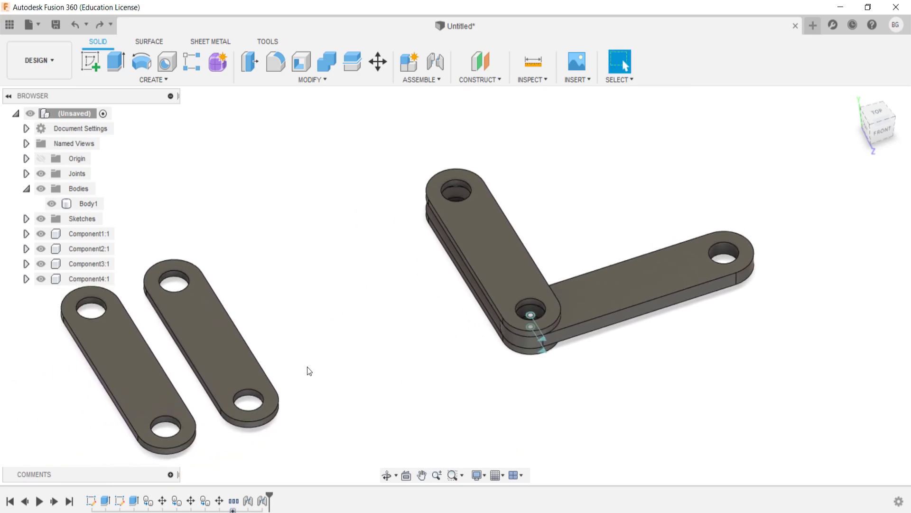
# Step: Joint Component4:1's end hole to the cross link's free hole
pyautogui.press('j')
pyautogui.click(244, 392)
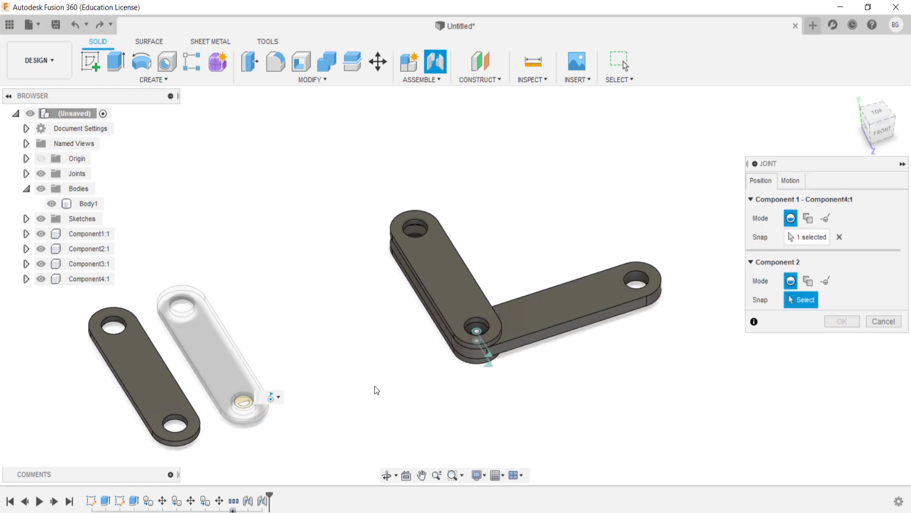
pyautogui.scroll(3, 665, 344)
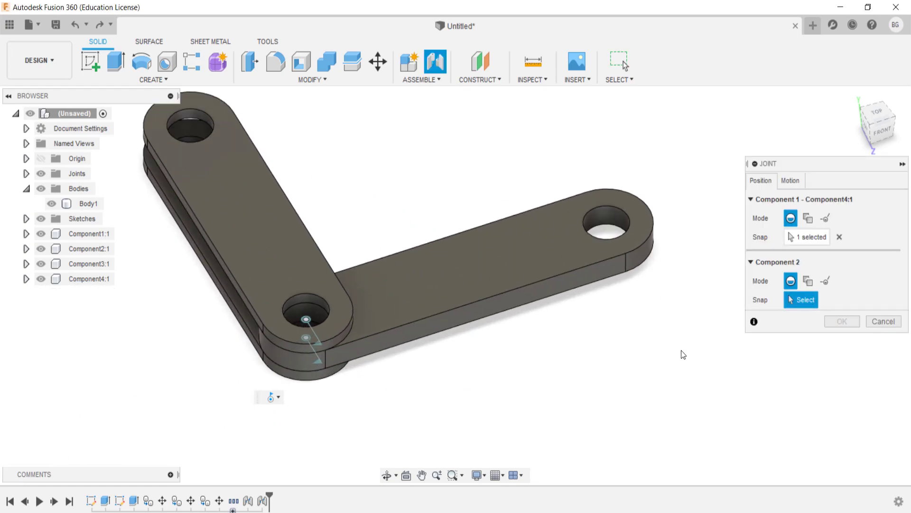
pyautogui.click(623, 232)
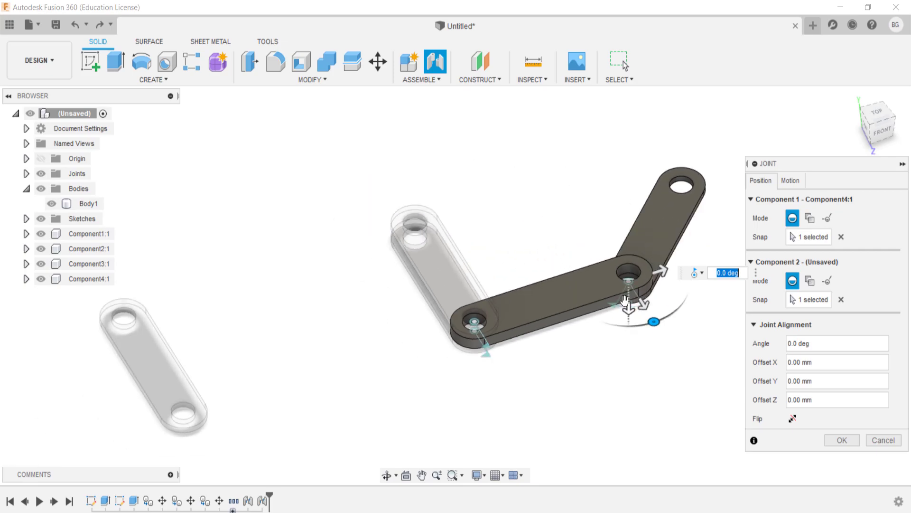
pyautogui.press('Return')
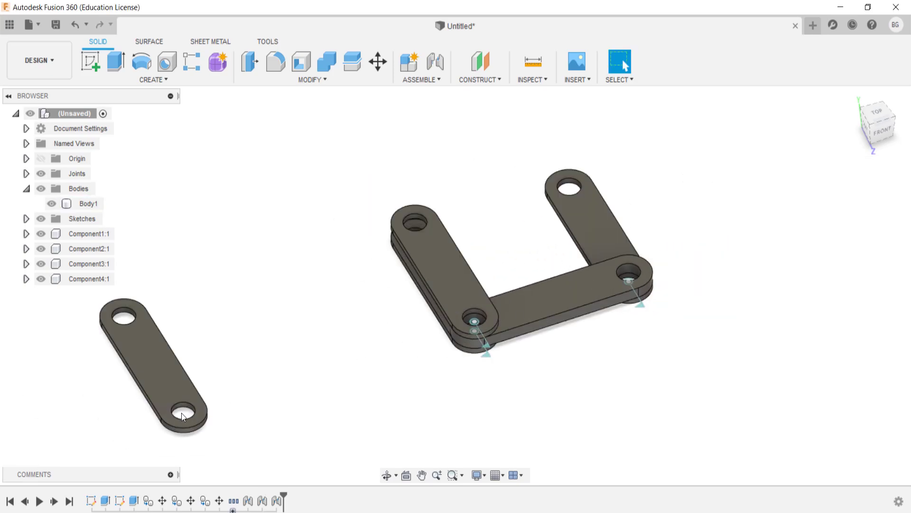
# Step: Joint the last loose link to the cross link's hole, then test-swing and undo it
pyautogui.press('j')
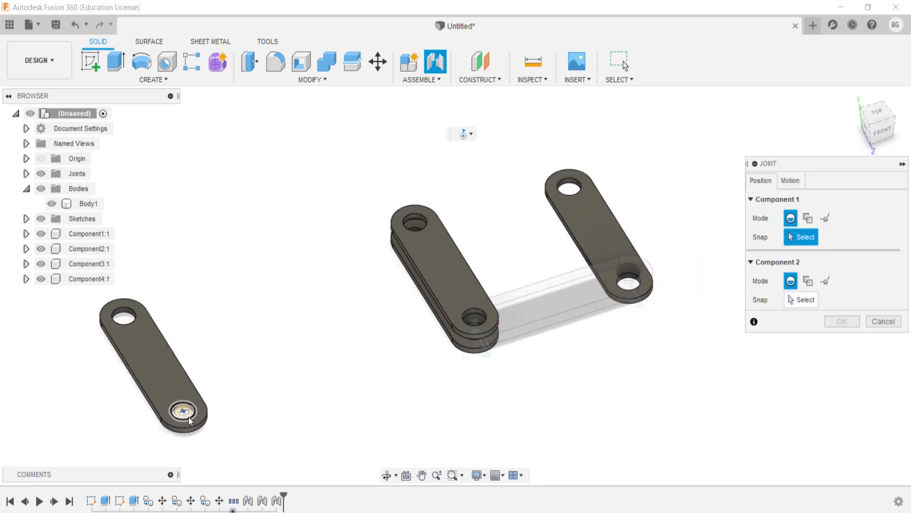
pyautogui.keyDown('shift'); pyautogui.moveTo(189, 417); pyautogui.dragTo(189, 256, button='middle'); pyautogui.keyUp('shift')
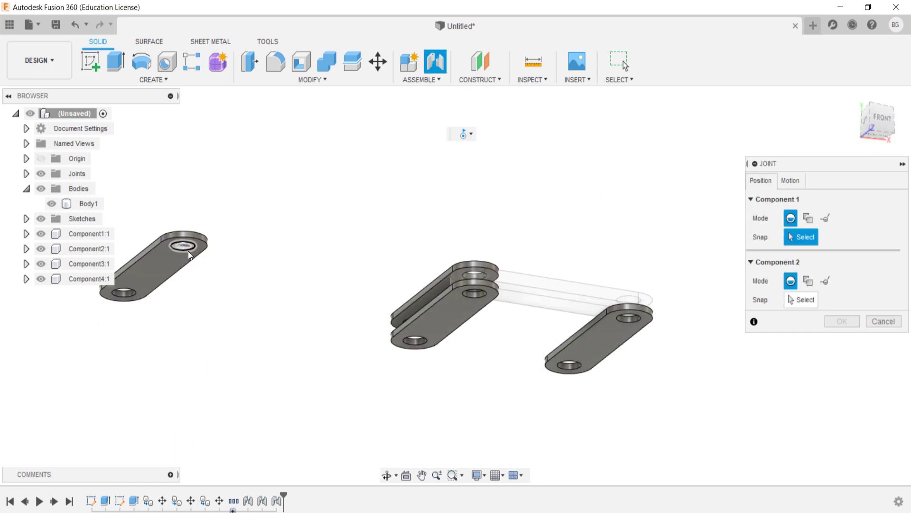
pyautogui.keyDown('shift'); pyautogui.moveTo(600, 255); pyautogui.dragTo(600, 328, button='middle'); pyautogui.keyUp('shift')
pyautogui.click(635, 267)
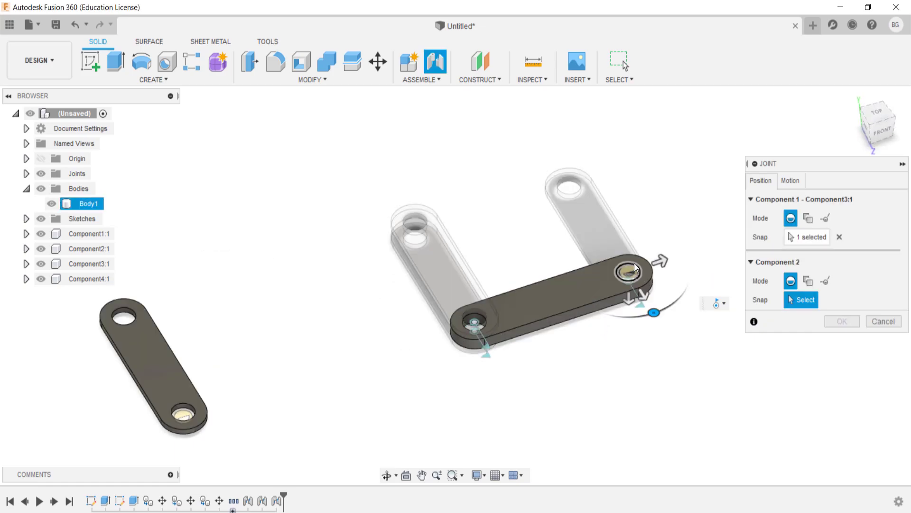
pyautogui.click(635, 267)
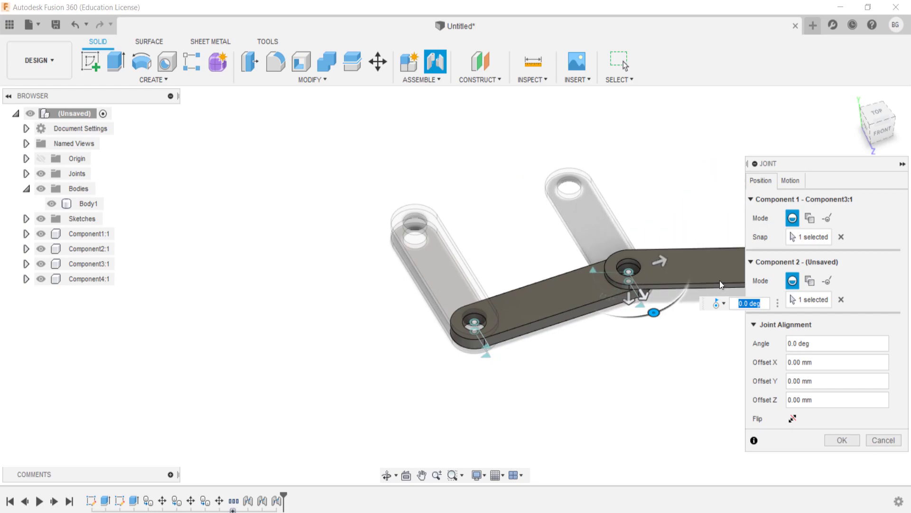
pyautogui.press('Return')
pyautogui.moveTo(620, 218); pyautogui.dragTo(644, 205)
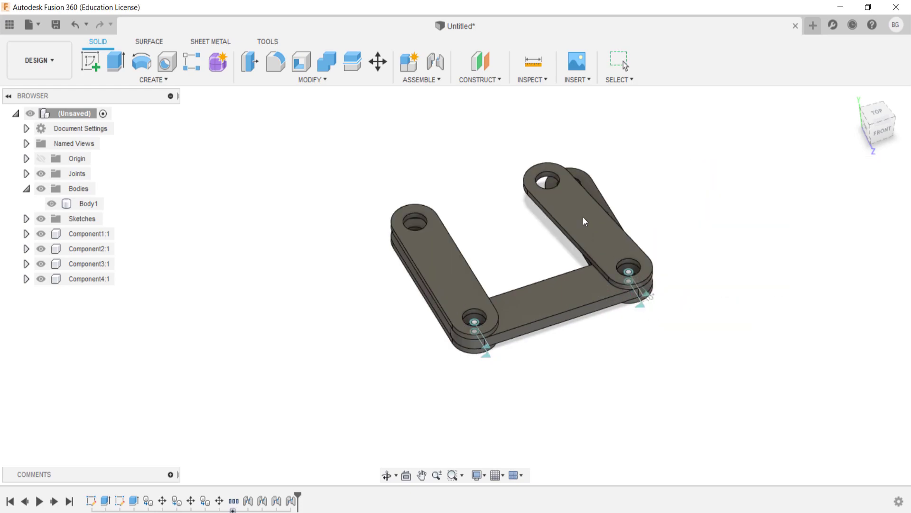
pyautogui.hotkey('ctrl', 'z')
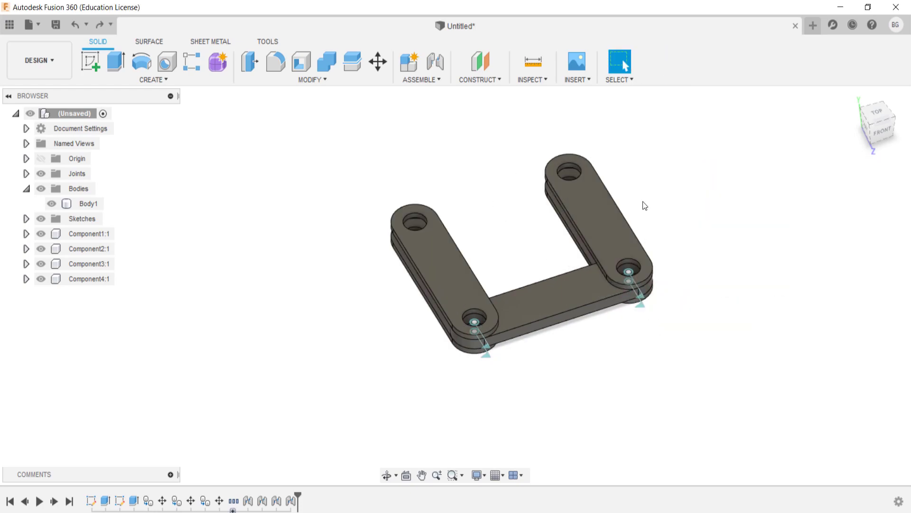
pyautogui.moveTo(538, 173)
pyautogui.mouseDown(button='middle')
pyautogui.moveTo(531, 277)
pyautogui.moveTo(529, 213)
pyautogui.moveTo(475, 259)
pyautogui.moveTo(475, 284)
pyautogui.mouseUp(button='middle')
# Step: Open the ASSEMBLE dropdown in the toolbar
pyautogui.click(420, 81)
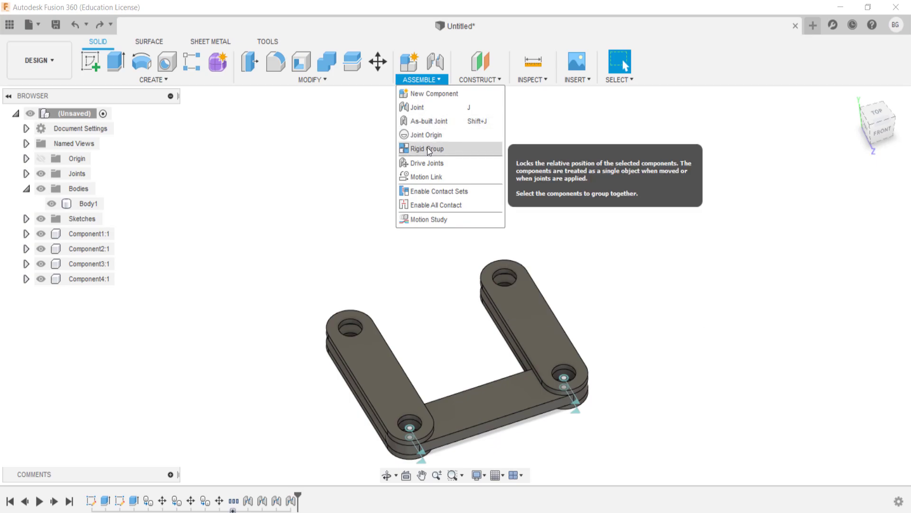
# Step: Lock the stacked right-side links into a rigid group, test-swing it, then restore positions
pyautogui.click(427, 149)
pyautogui.click(504, 330)
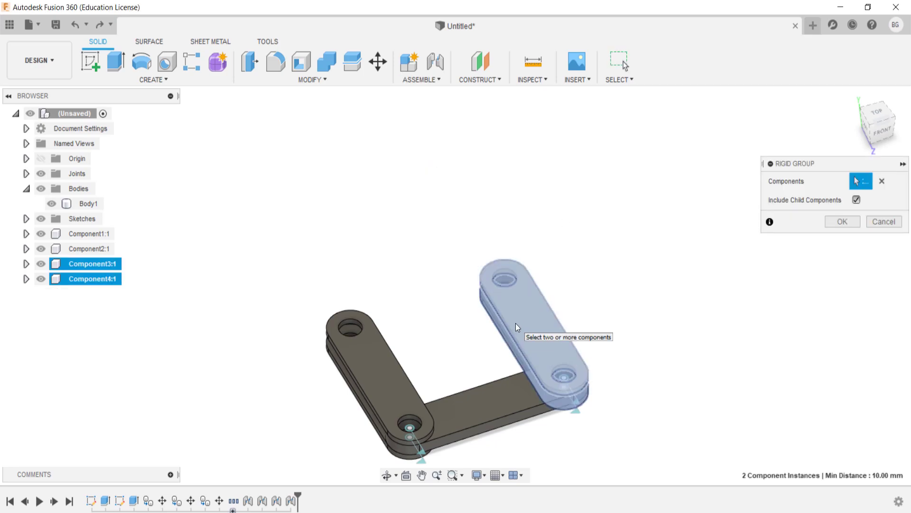
pyautogui.press('Return')
pyautogui.moveTo(519, 323)
pyautogui.mouseDown()
pyautogui.moveTo(442, 324)
pyautogui.moveTo(632, 334)
pyautogui.moveTo(491, 332)
pyautogui.moveTo(550, 328)
pyautogui.moveTo(513, 325)
pyautogui.moveTo(586, 327)
pyautogui.moveTo(468, 338)
pyautogui.moveTo(485, 330)
pyautogui.mouseUp()
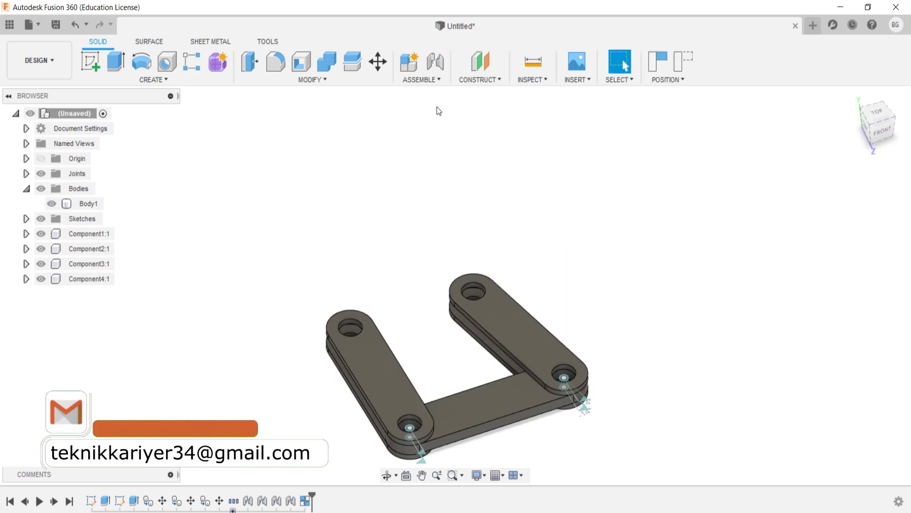
pyautogui.click(434, 80)
pyautogui.click(685, 58)
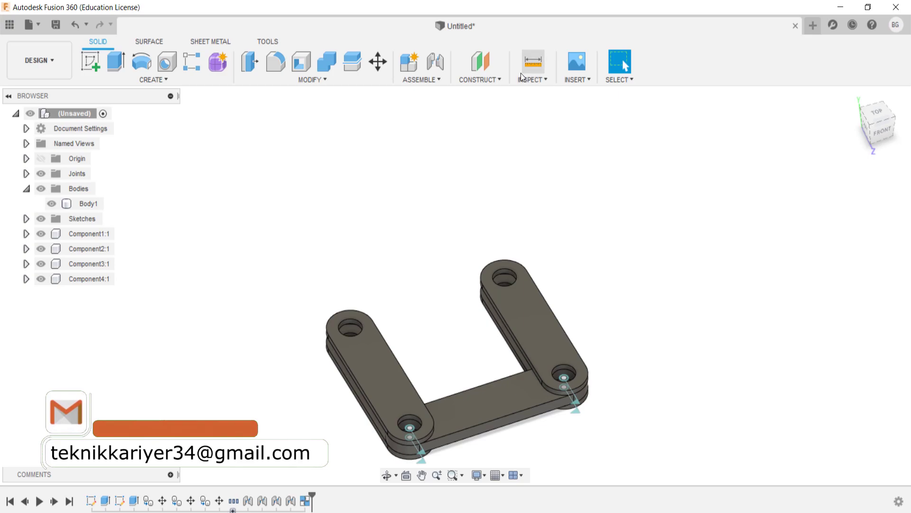
# Step: Make a second rigid group from Component2:1 and its stacked left partner link
pyautogui.click(421, 80)
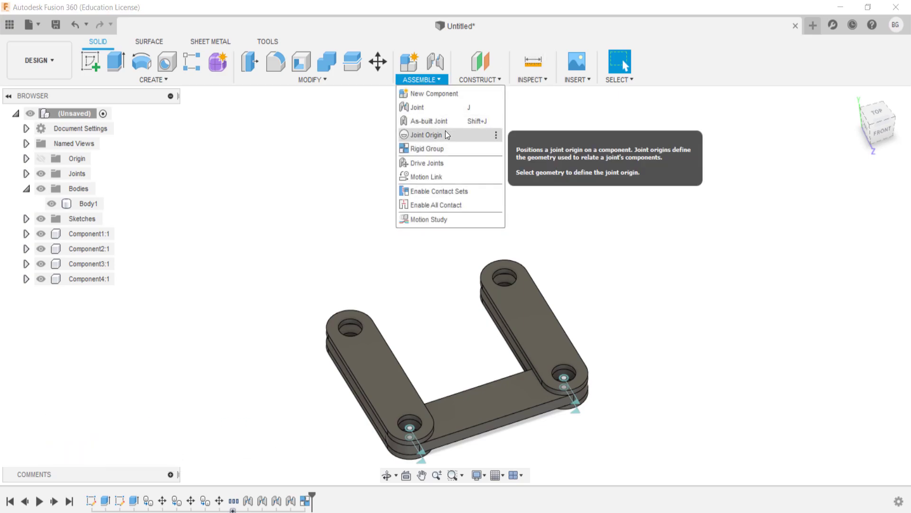
pyautogui.click(445, 148)
pyautogui.click(383, 356)
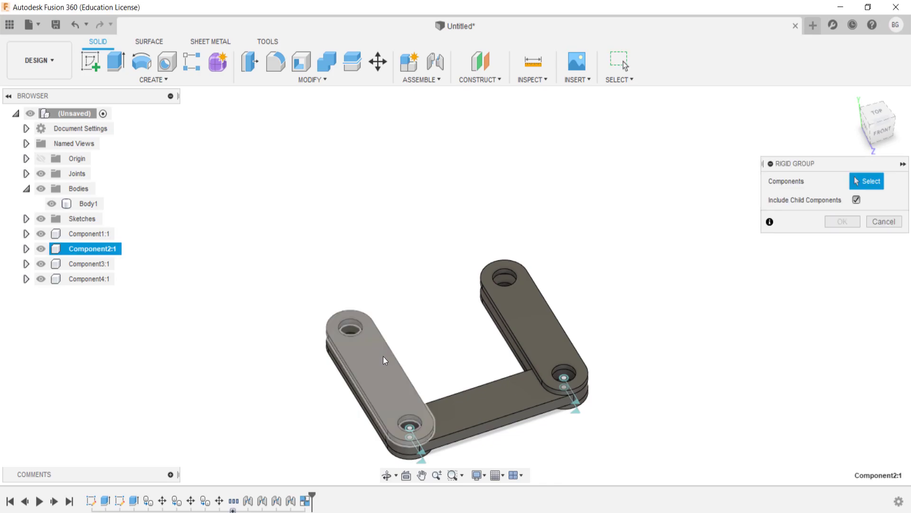
pyautogui.click(351, 399)
pyautogui.press('Return')
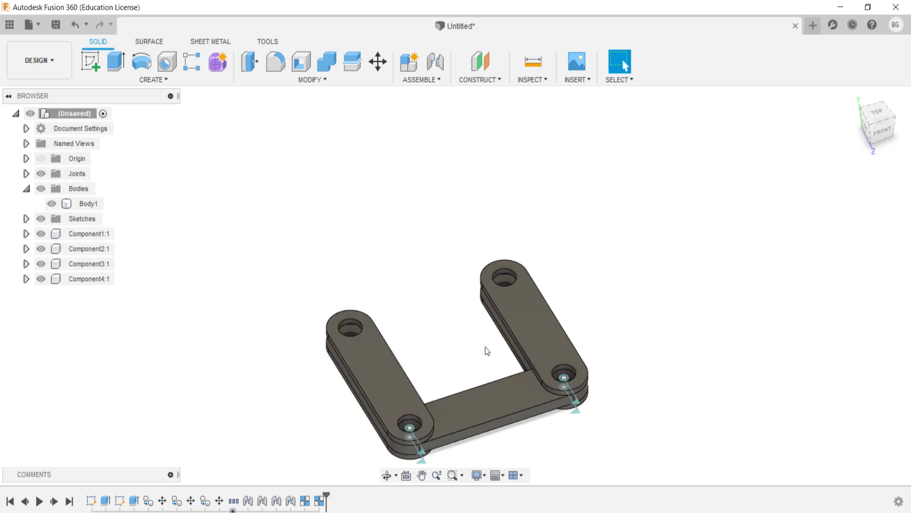
# Step: Test-swing the left link, revert to the U pose, and centre a top-down view of the linkage
pyautogui.moveTo(387, 352)
pyautogui.mouseDown()
pyautogui.moveTo(318, 389)
pyautogui.moveTo(437, 331)
pyautogui.moveTo(371, 334)
pyautogui.mouseUp()
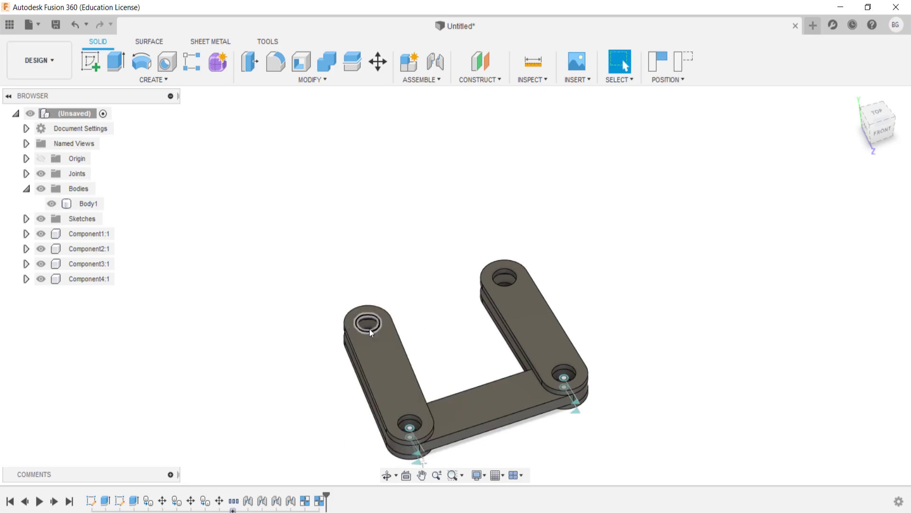
pyautogui.click(679, 61)
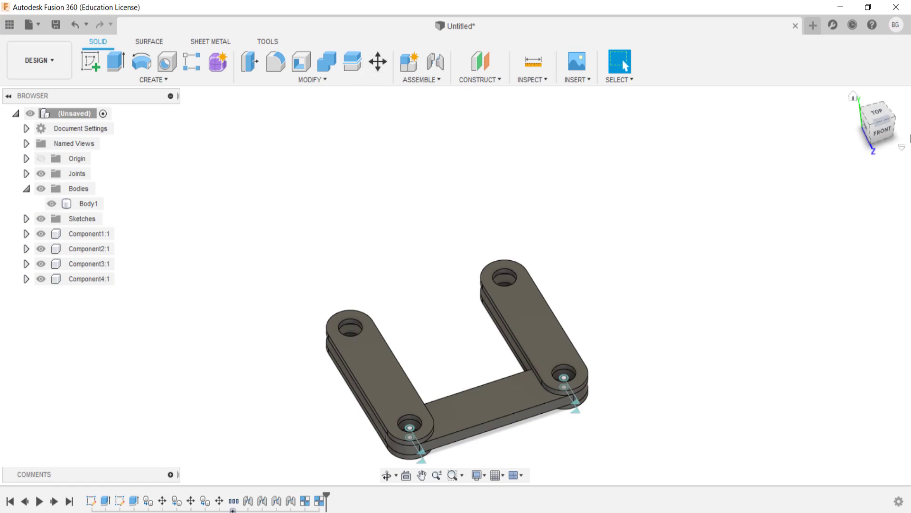
pyautogui.click(879, 116)
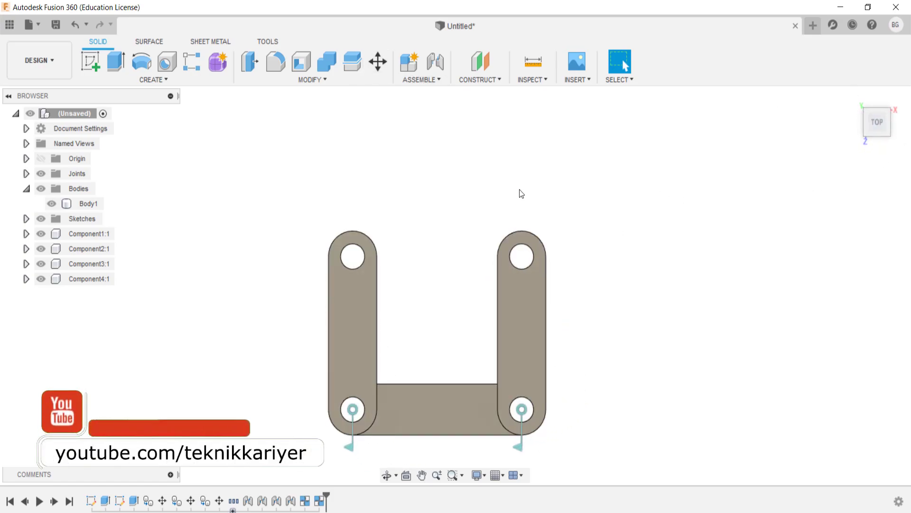
pyautogui.moveTo(519, 194); pyautogui.dragTo(578, 191, button='middle')
pyautogui.moveTo(578, 192); pyautogui.dragTo(591, 191)
pyautogui.press('Escape')
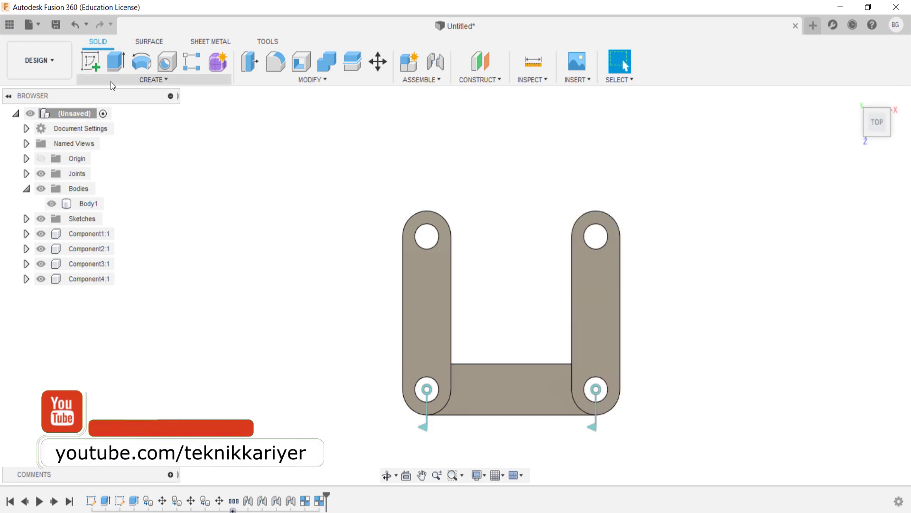
pyautogui.moveTo(394, 203); pyautogui.dragTo(399, 218, button='middle')
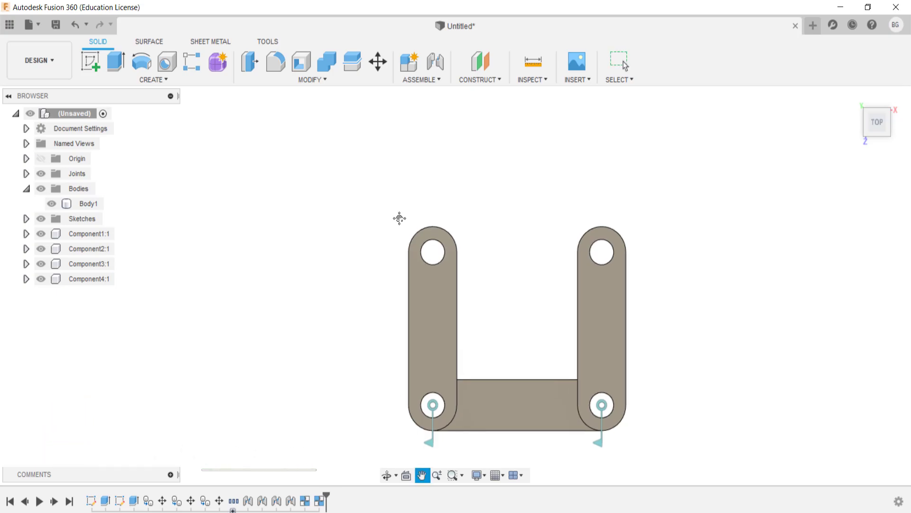
# Step: Start a sketch and draw a 40 mm-wide centre-to-centre slot between the upper hole centres
pyautogui.click(88, 68)
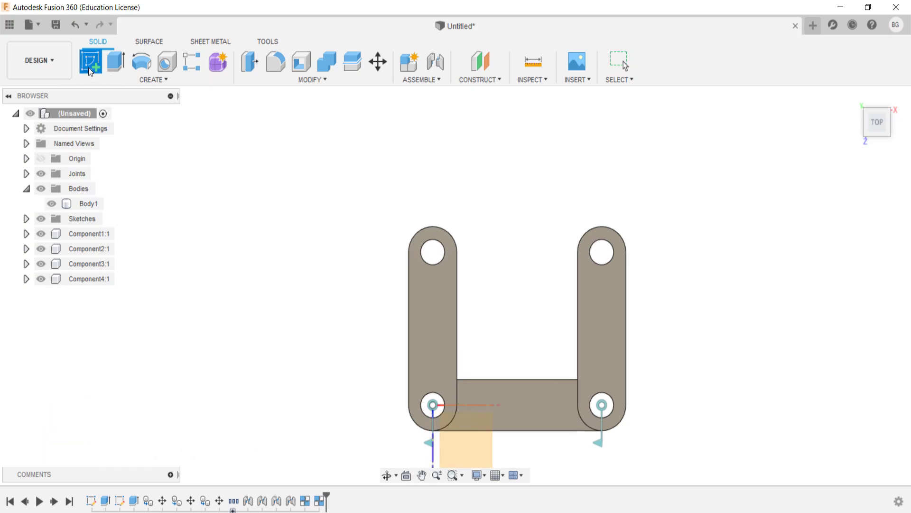
pyautogui.click(459, 447)
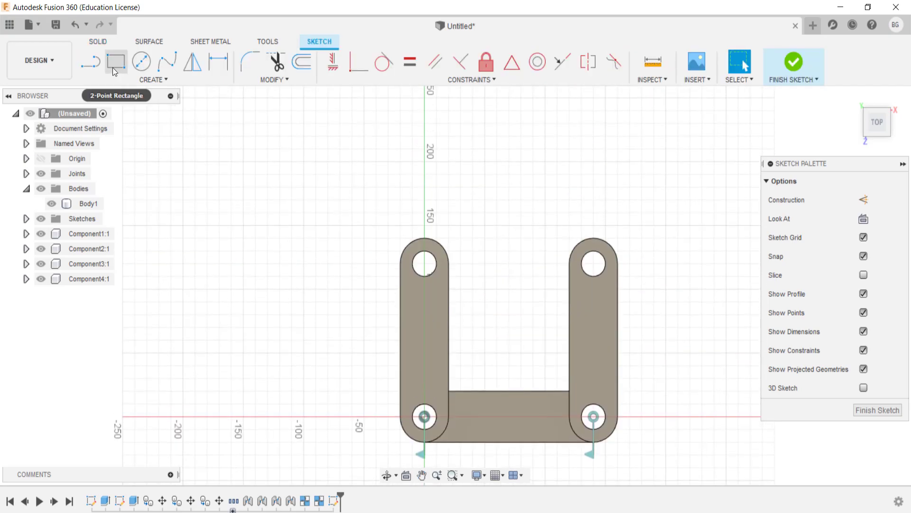
pyautogui.click(152, 79)
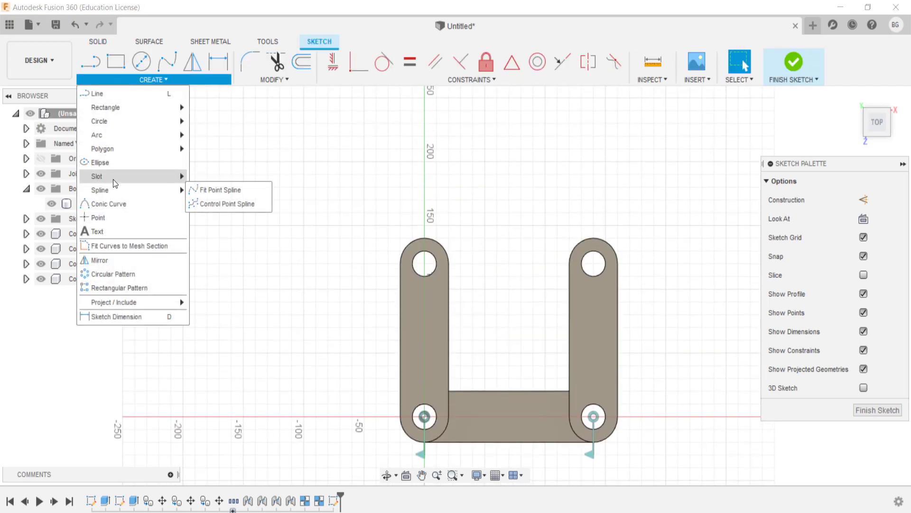
pyautogui.moveTo(96, 175)
pyautogui.click(240, 176)
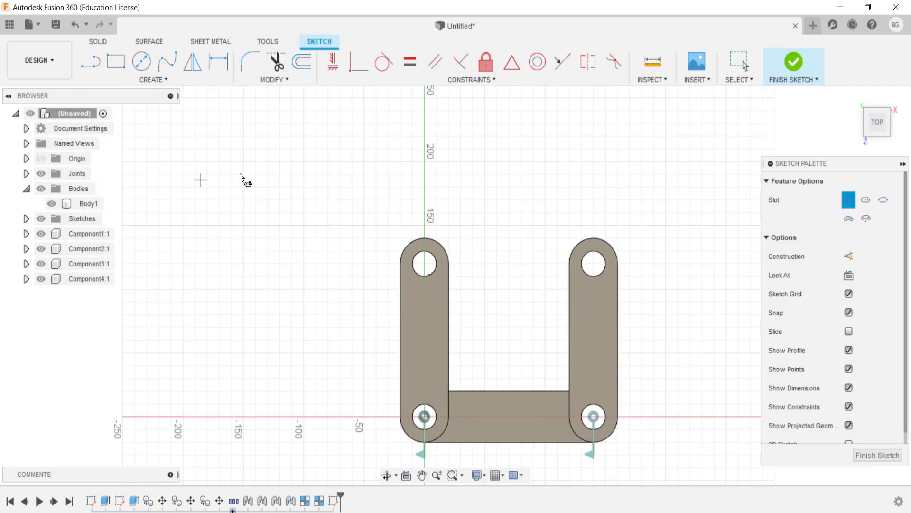
pyautogui.click(593, 264)
pyautogui.write('40')
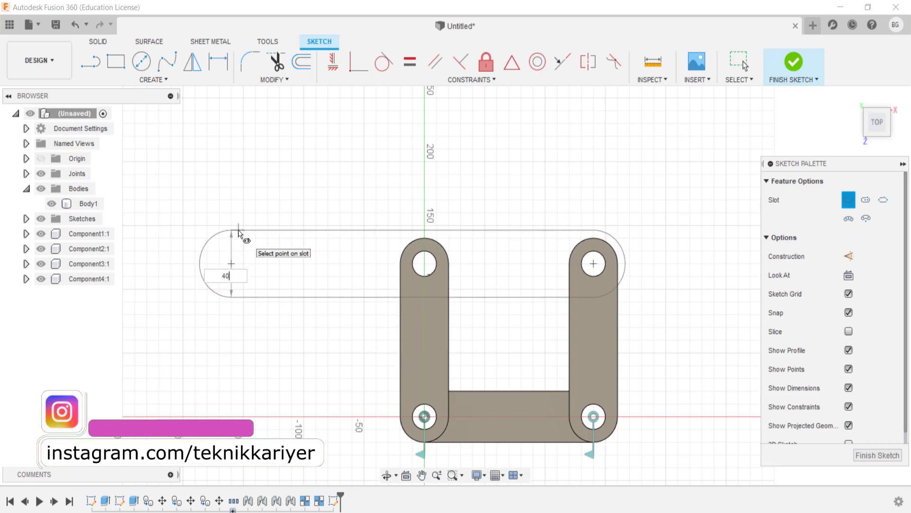
pyautogui.press('Return')
# Step: Draw 20 mm circles at both upper hole centres, then orbit to a 3D view
pyautogui.scroll(2, 571, 235)
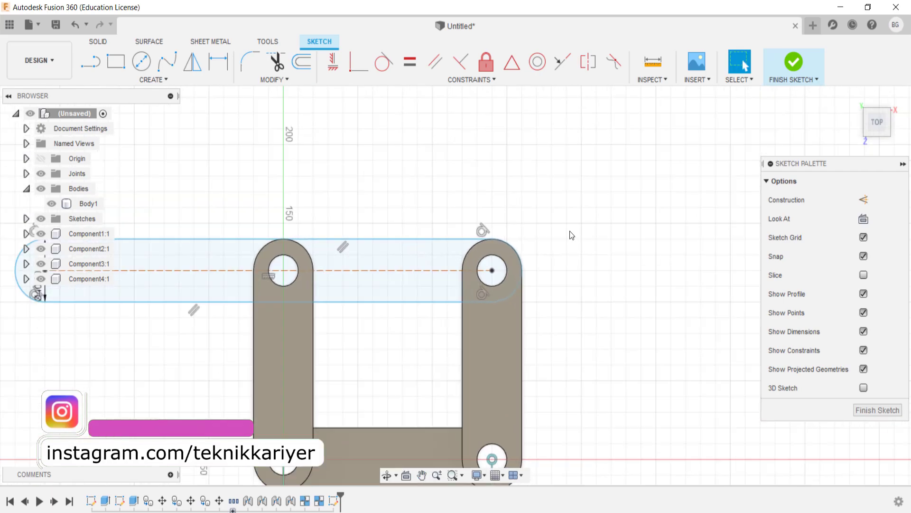
pyautogui.press('c')
pyautogui.click(491, 271)
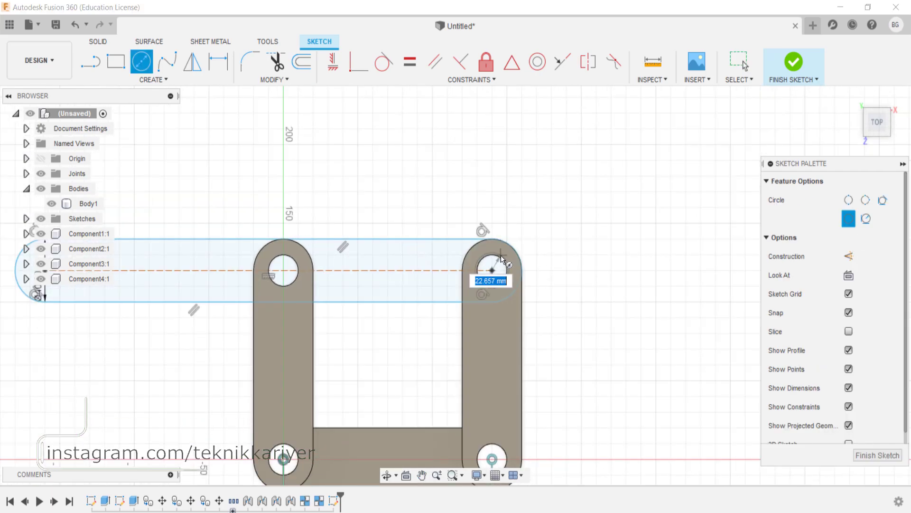
pyautogui.press('Return')
pyautogui.write('2')
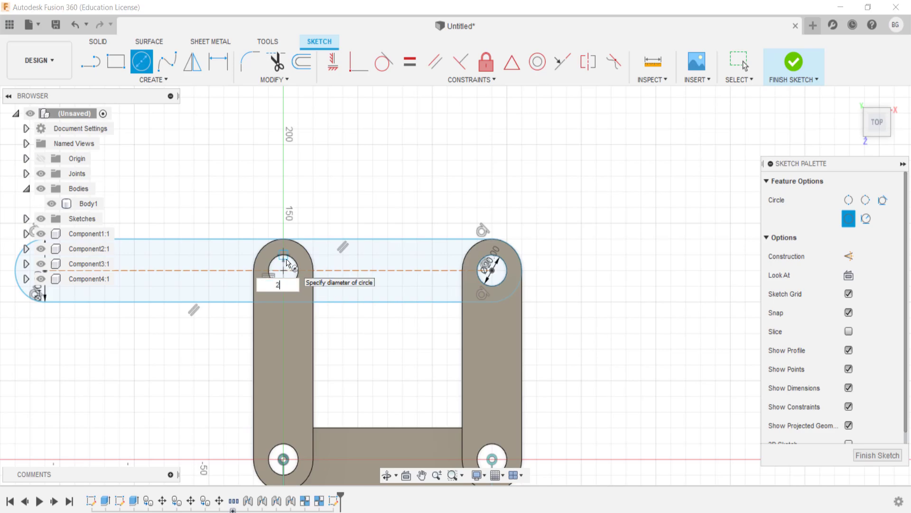
pyautogui.write('0')
pyautogui.press('Return')
pyautogui.press('Escape')
pyautogui.moveTo(370, 274)
pyautogui.keyDown('shift'); pyautogui.mouseDown(button='middle')
pyautogui.moveTo(411, 288)
pyautogui.moveTo(385, 350)
pyautogui.moveTo(380, 402)
pyautogui.moveTo(431, 338)
pyautogui.moveTo(434, 313)
pyautogui.mouseUp(button='middle'); pyautogui.keyUp('shift')
pyautogui.scroll(-2, 433, 340)
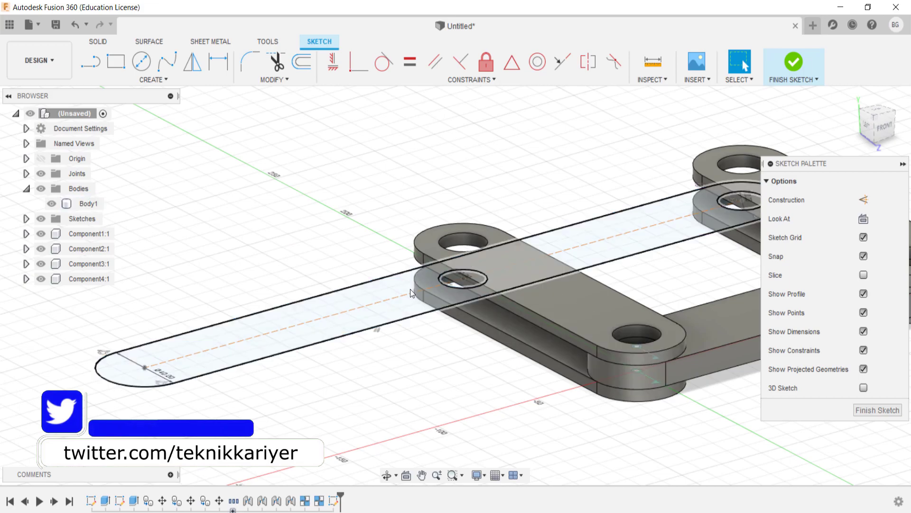
pyautogui.click(387, 303)
# Step: Extrude the slot profile 10 mm
pyautogui.press('e')
pyautogui.click(377, 316)
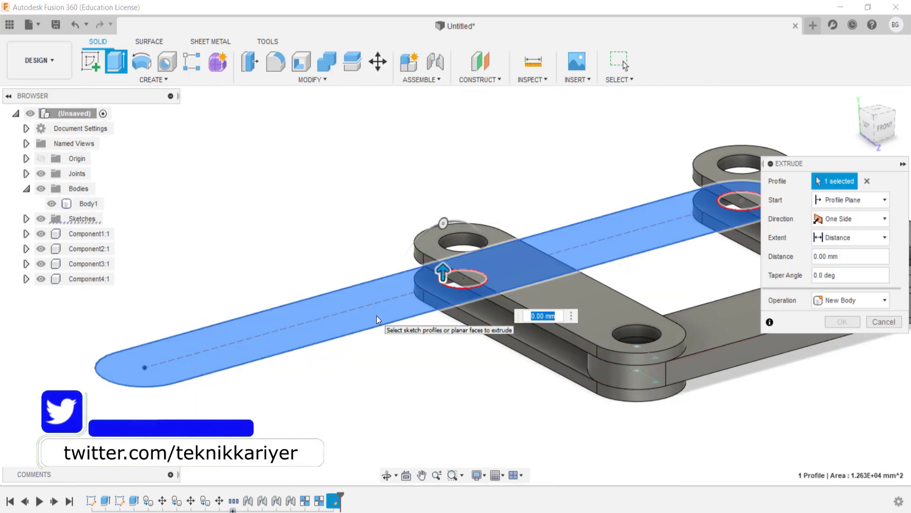
pyautogui.write('10')
pyautogui.press('Return')
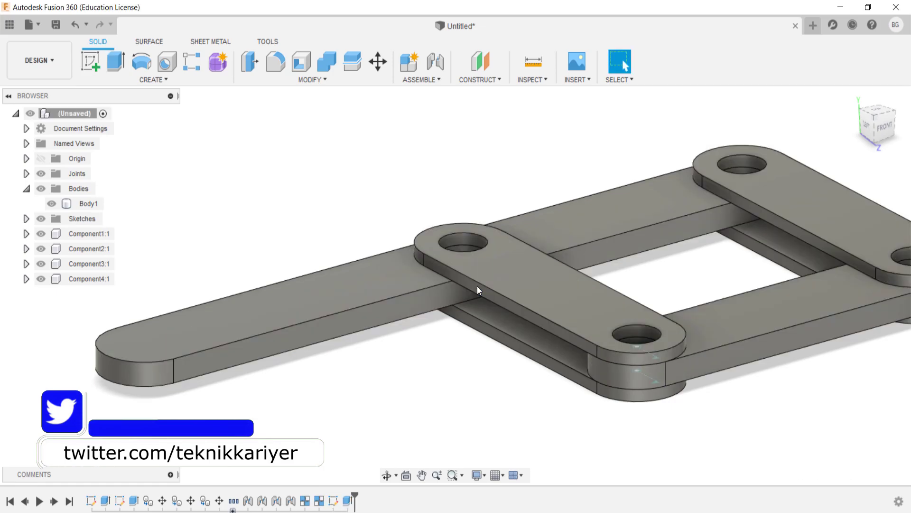
# Step: Edit the slot extrusion so its operation is New Body
pyautogui.doubleClick(347, 504)
pyautogui.click(867, 301)
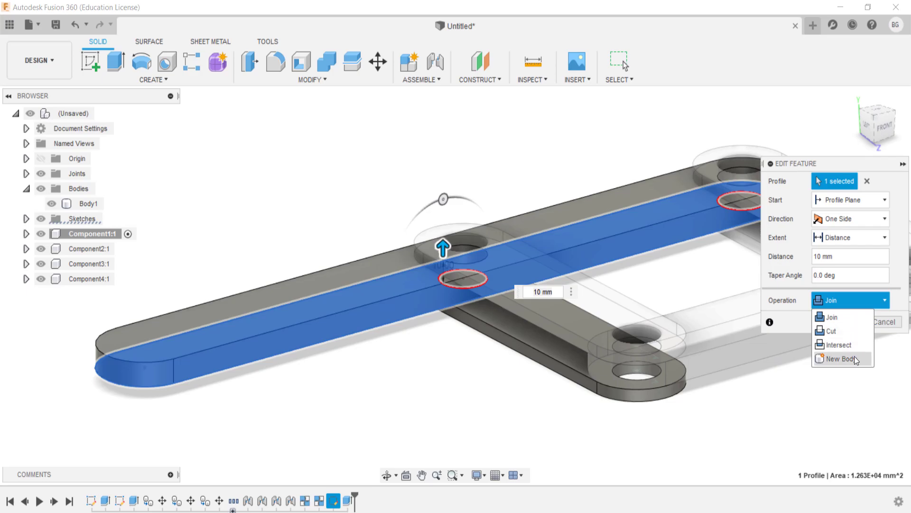
pyautogui.click(854, 359)
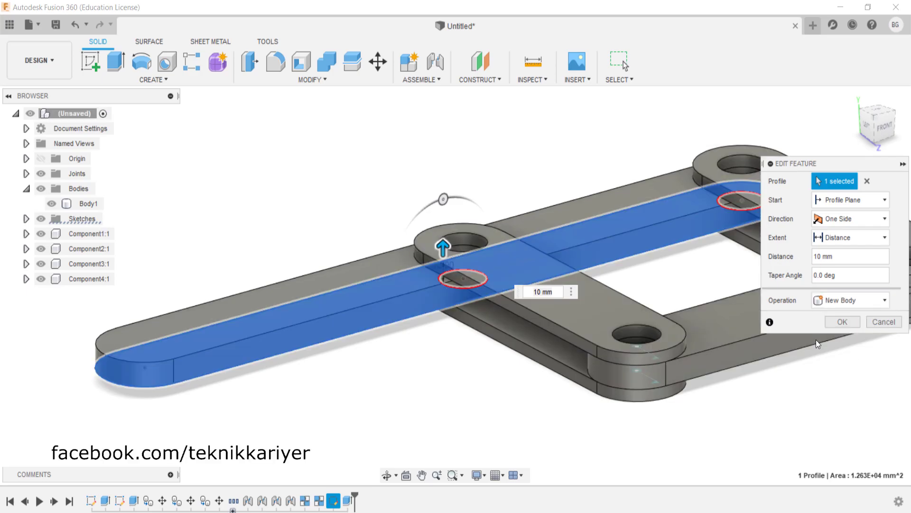
pyautogui.click(842, 322)
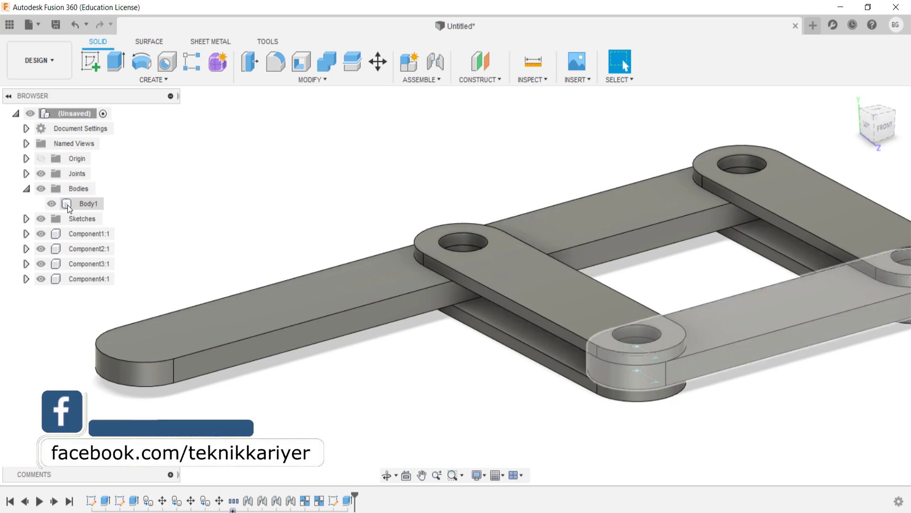
# Step: Turn Body2 (the long bar) in Component1:1 into Component5:1 and drag it clear of the linkage
pyautogui.click(26, 221)
pyautogui.click(27, 221)
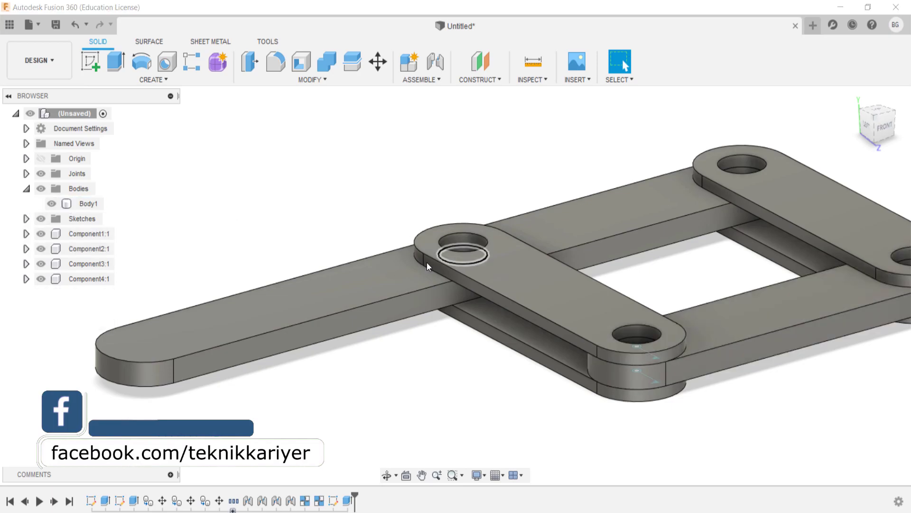
pyautogui.click(364, 300)
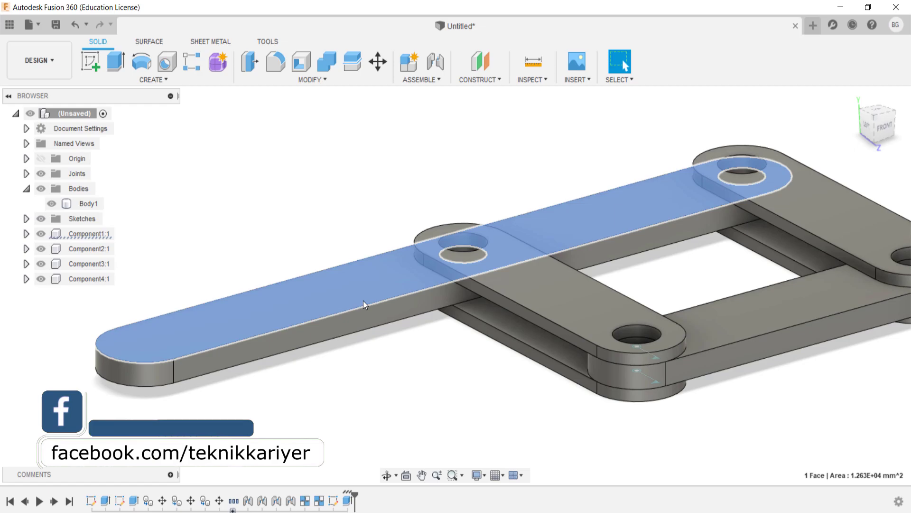
pyautogui.click(26, 234)
pyautogui.click(91, 264)
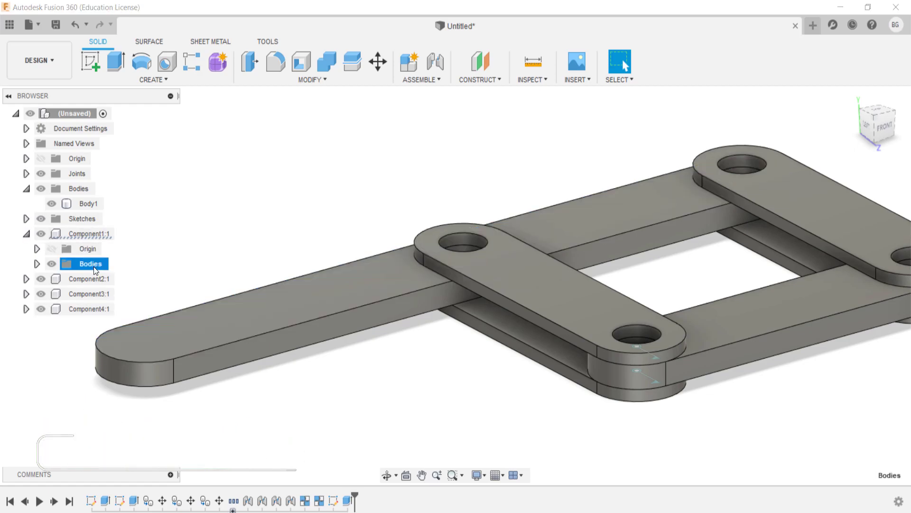
pyautogui.click(37, 264)
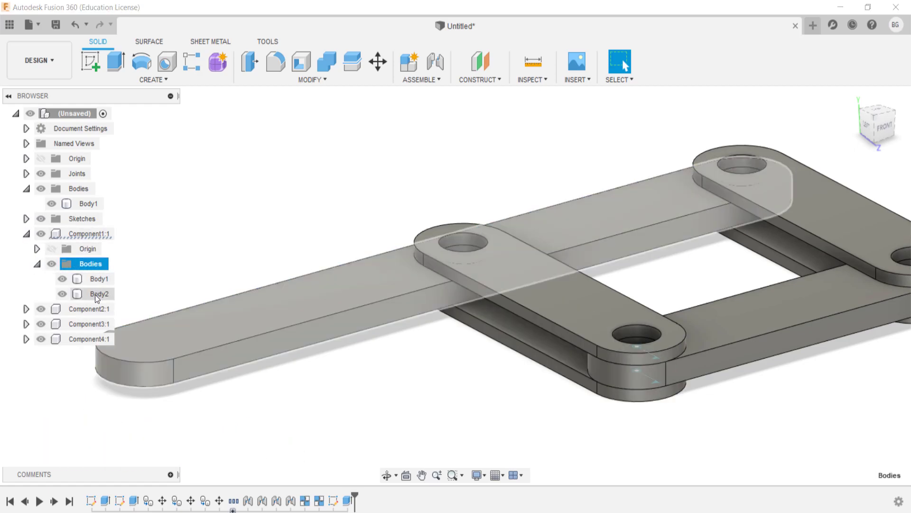
pyautogui.click(98, 294)
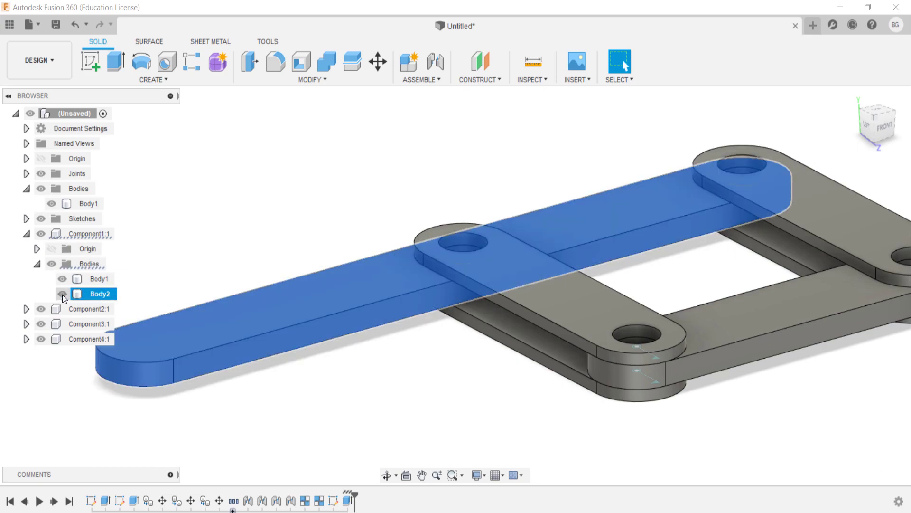
pyautogui.rightClick(102, 296)
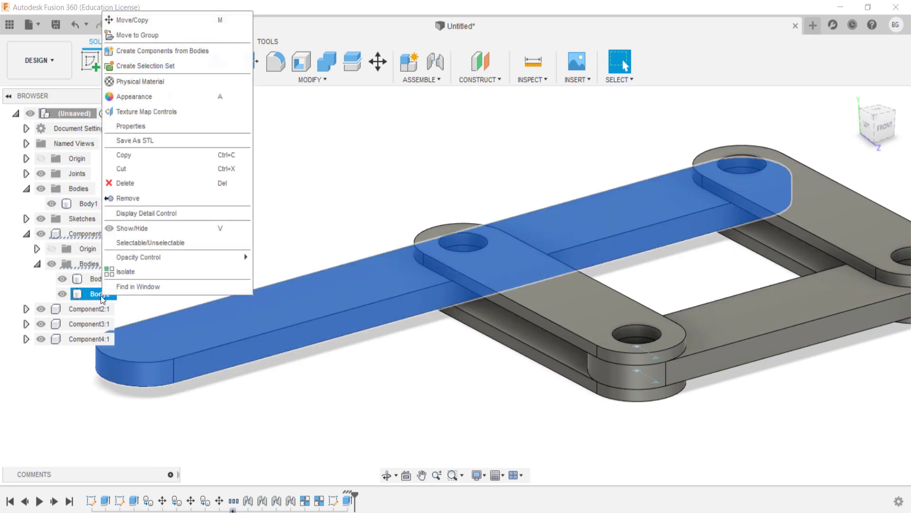
pyautogui.click(183, 50)
pyautogui.moveTo(389, 258)
pyautogui.keyDown('shift'); pyautogui.mouseDown(button='middle')
pyautogui.moveTo(580, 293)
pyautogui.moveTo(576, 315)
pyautogui.mouseUp(button='middle'); pyautogui.keyUp('shift')
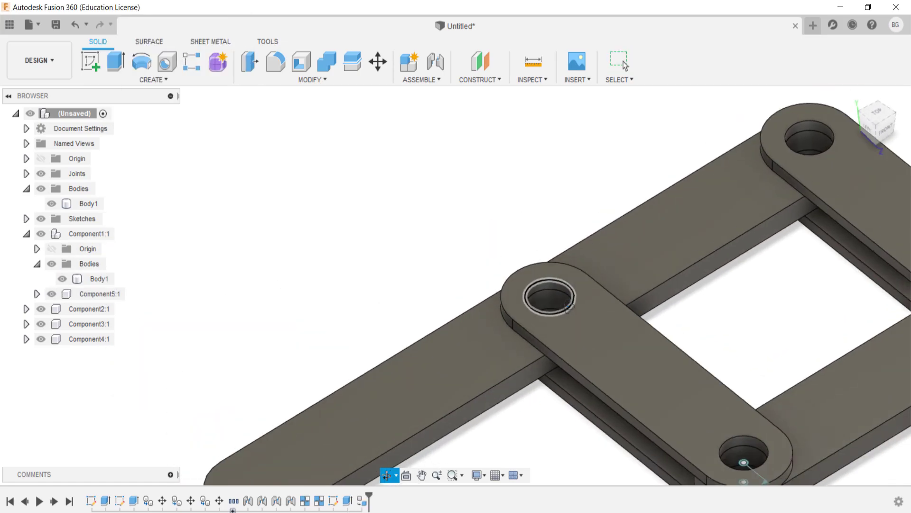
pyautogui.moveTo(576, 315); pyautogui.dragTo(419, 291)
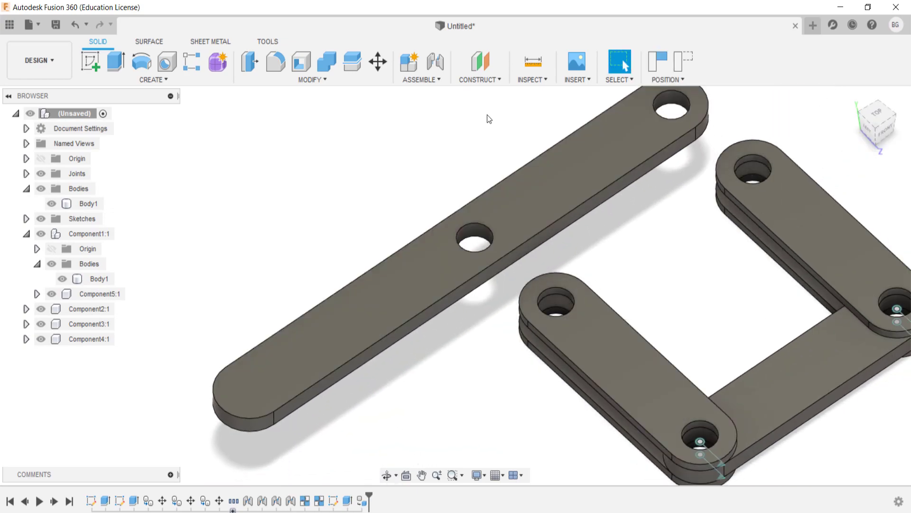
# Step: Joint the long bar's middle hole to Component2's top hole
pyautogui.click(314, 70)
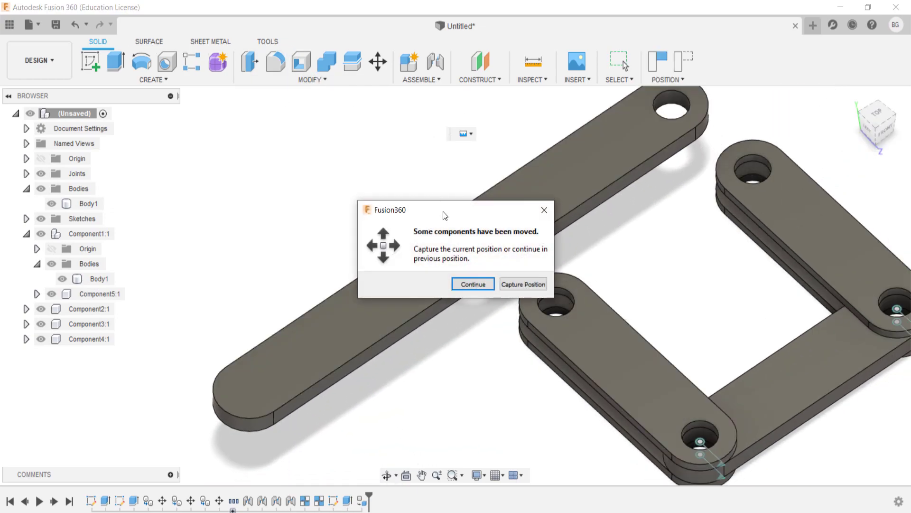
pyautogui.click(503, 284)
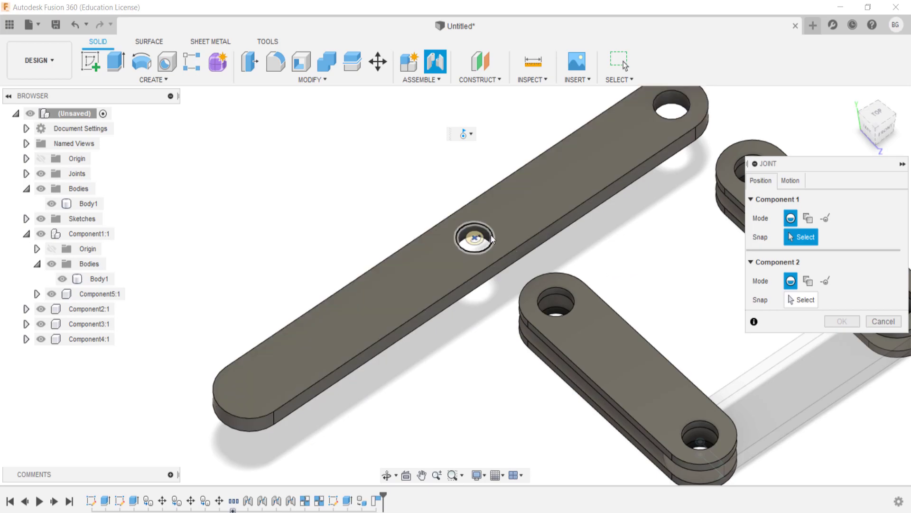
pyautogui.click(492, 232)
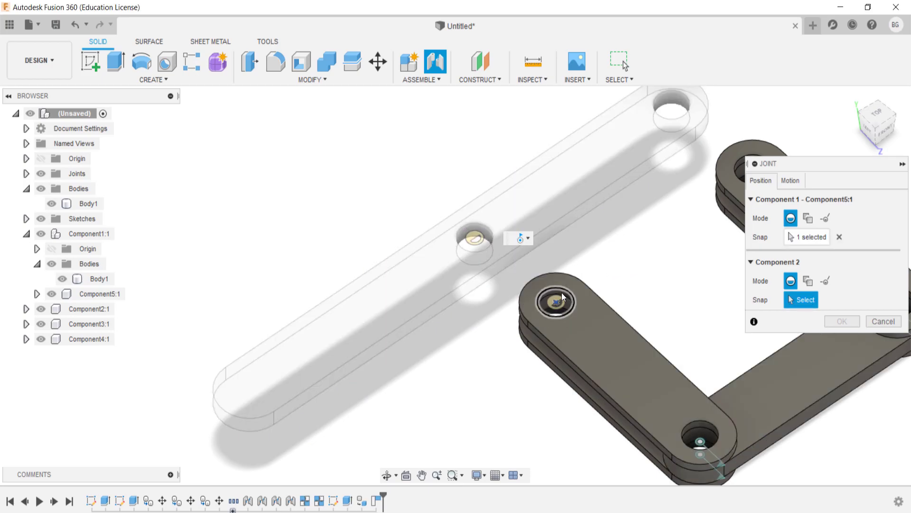
pyautogui.click(562, 298)
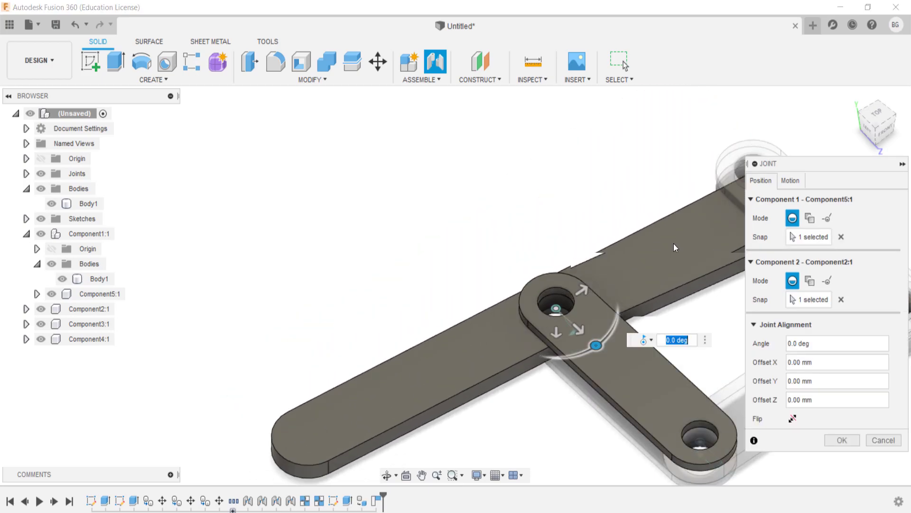
pyautogui.moveTo(674, 243); pyautogui.dragTo(538, 244, button='middle')
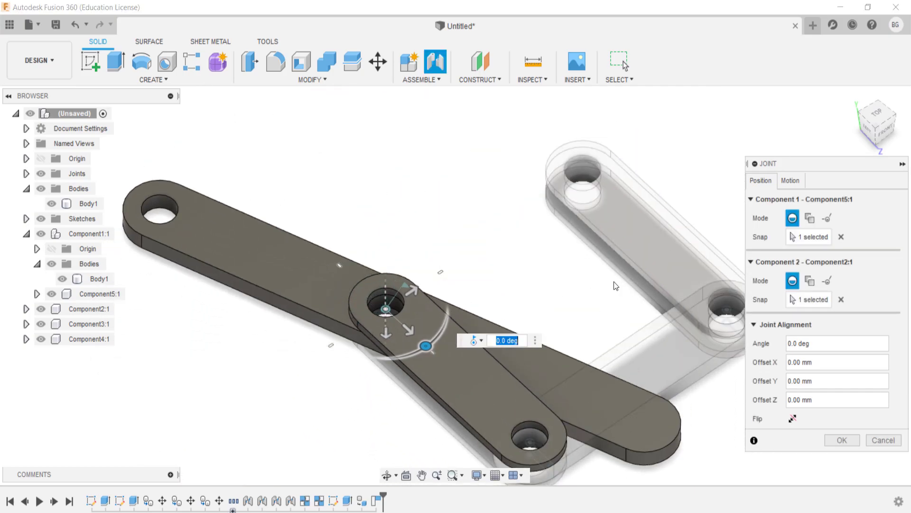
pyautogui.press('Return')
pyautogui.moveTo(533, 242); pyautogui.dragTo(437, 208)
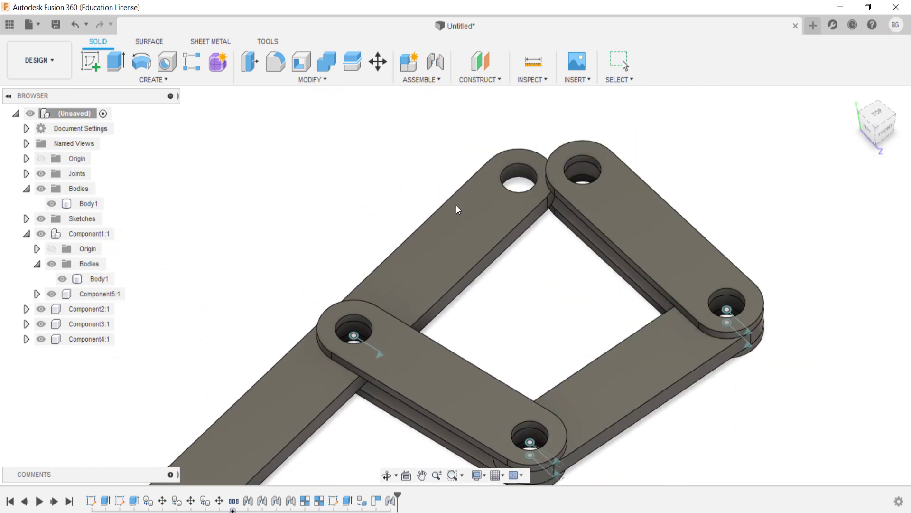
# Step: Joint the long bar's top hole to Component3's hole
pyautogui.click(516, 198)
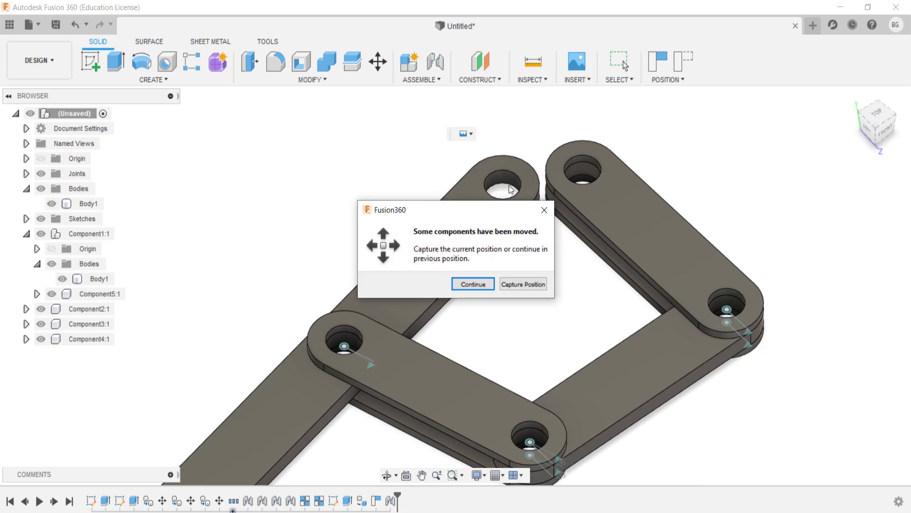
pyautogui.click(520, 283)
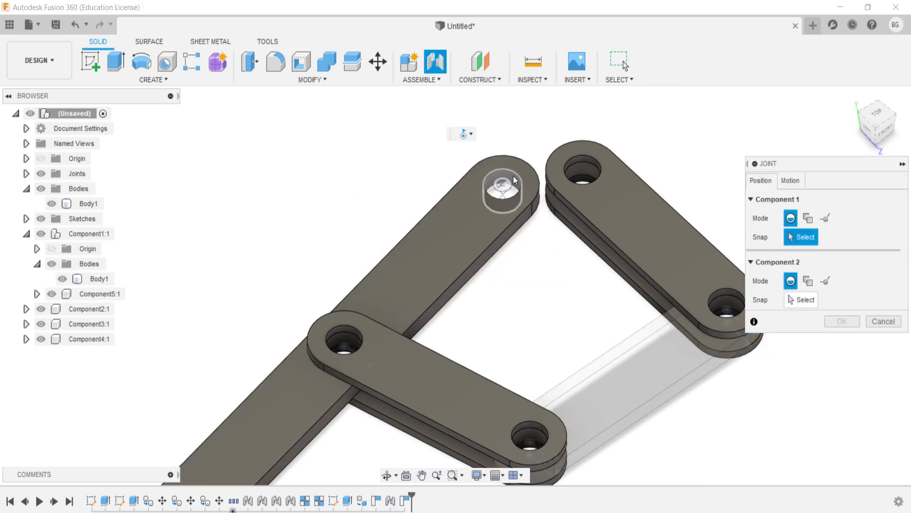
pyautogui.click(513, 179)
pyautogui.click(583, 165)
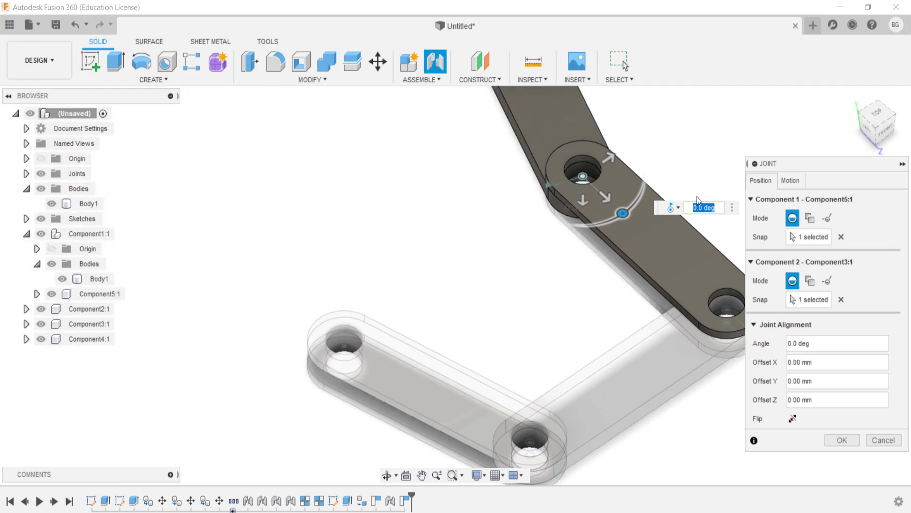
pyautogui.press('Return')
pyautogui.scroll(-3, 650, 295)
pyautogui.scroll(1, 650, 295)
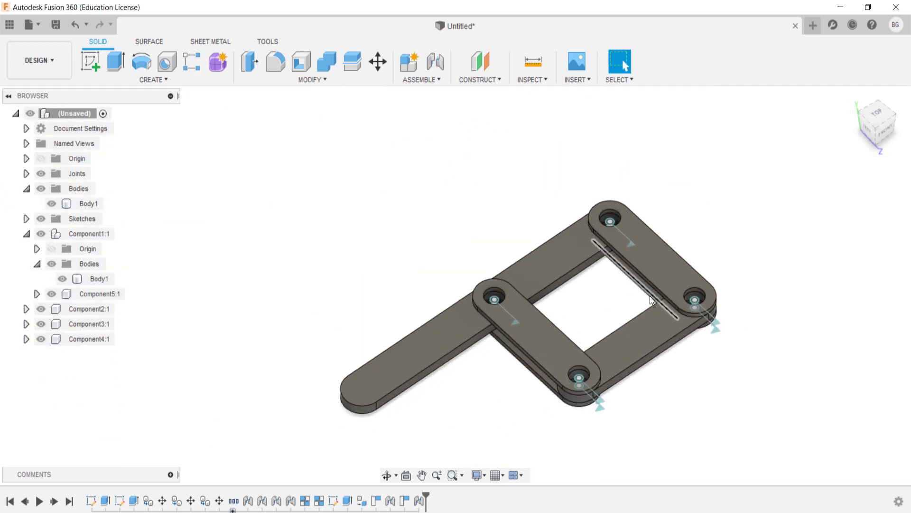
pyautogui.scroll(1, 650, 295)
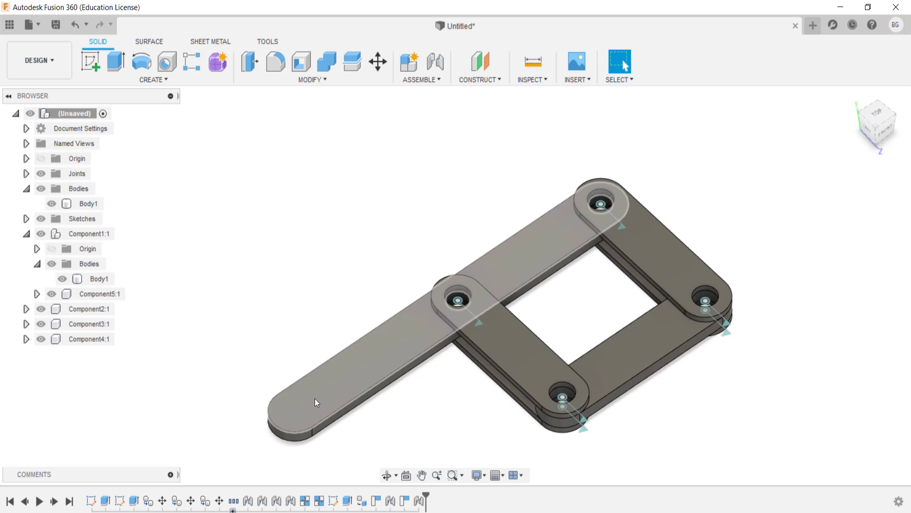
# Step: Swing the linkage by dragging the long bar, then orbit to a low front view
pyautogui.moveTo(315, 397)
pyautogui.mouseDown()
pyautogui.moveTo(239, 437)
pyautogui.moveTo(369, 372)
pyautogui.moveTo(264, 417)
pyautogui.moveTo(486, 323)
pyautogui.moveTo(322, 403)
pyautogui.moveTo(435, 351)
pyautogui.moveTo(312, 434)
pyautogui.moveTo(326, 435)
pyautogui.moveTo(433, 309)
pyautogui.moveTo(305, 408)
pyautogui.moveTo(317, 402)
pyautogui.moveTo(446, 323)
pyautogui.moveTo(252, 405)
pyautogui.moveTo(317, 348)
pyautogui.moveTo(413, 318)
pyautogui.moveTo(252, 393)
pyautogui.moveTo(396, 315)
pyautogui.moveTo(286, 363)
pyautogui.moveTo(238, 425)
pyautogui.moveTo(370, 340)
pyautogui.moveTo(360, 348)
pyautogui.moveTo(370, 353)
pyautogui.mouseUp()
pyautogui.press('Escape')
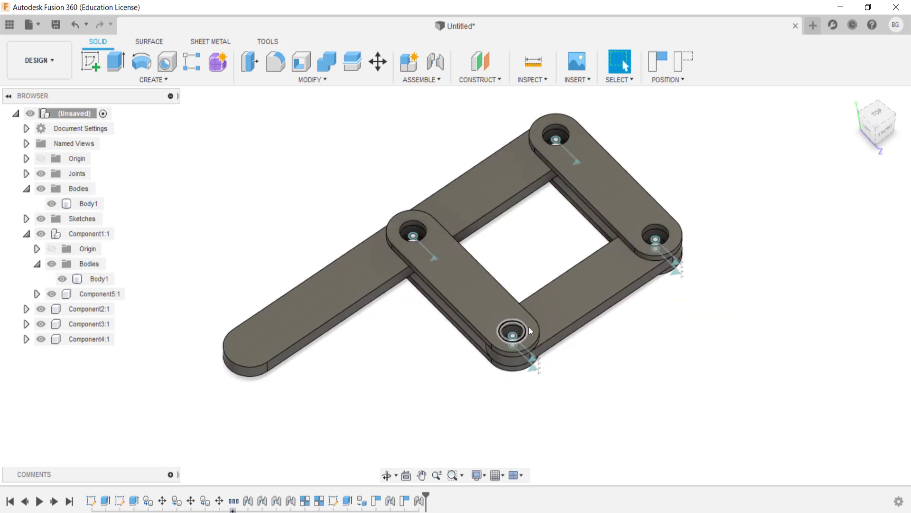
pyautogui.keyDown('shift'); pyautogui.moveTo(529, 326); pyautogui.dragTo(442, 141, button='middle'); pyautogui.keyUp('shift')
# Step: Enable contact sets and all-component contact, then swing the long bar to test it
pyautogui.click(431, 81)
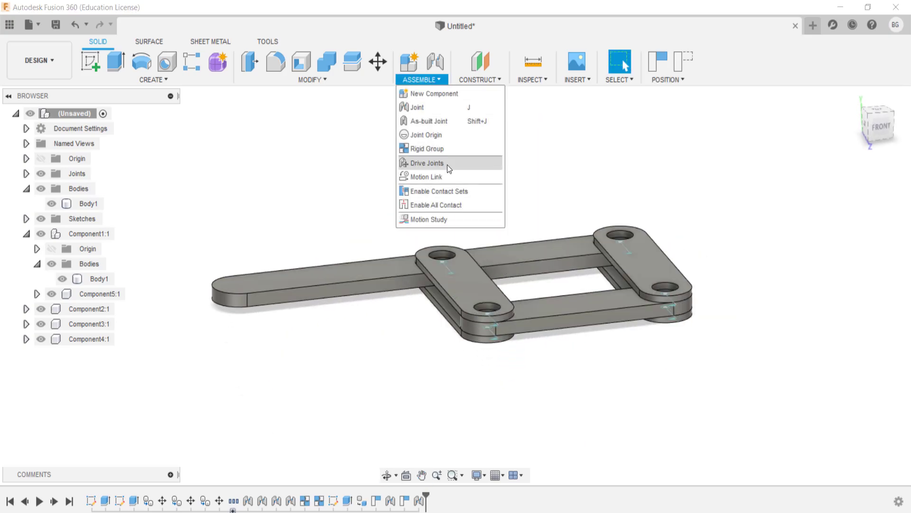
pyautogui.click(448, 196)
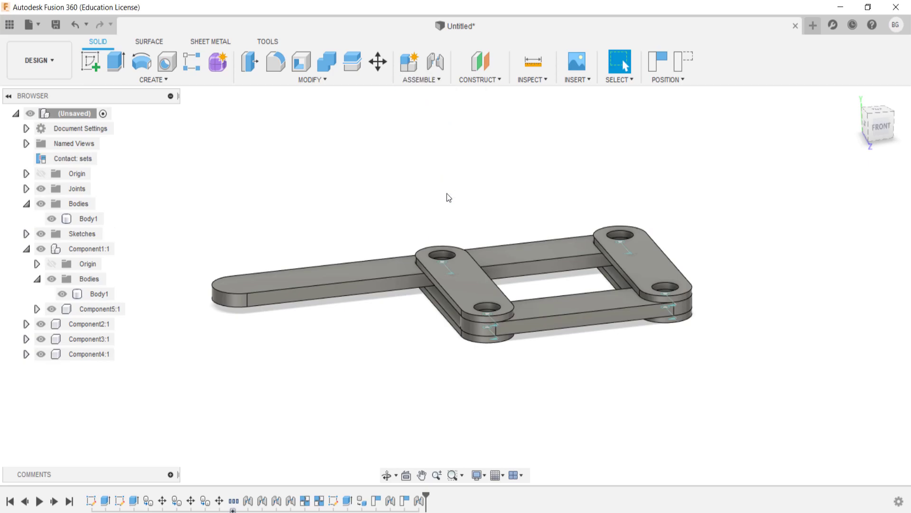
pyautogui.click(387, 279)
pyautogui.keyDown('shift'); pyautogui.moveTo(386, 279); pyautogui.dragTo(409, 311, button='middle'); pyautogui.keyUp('shift')
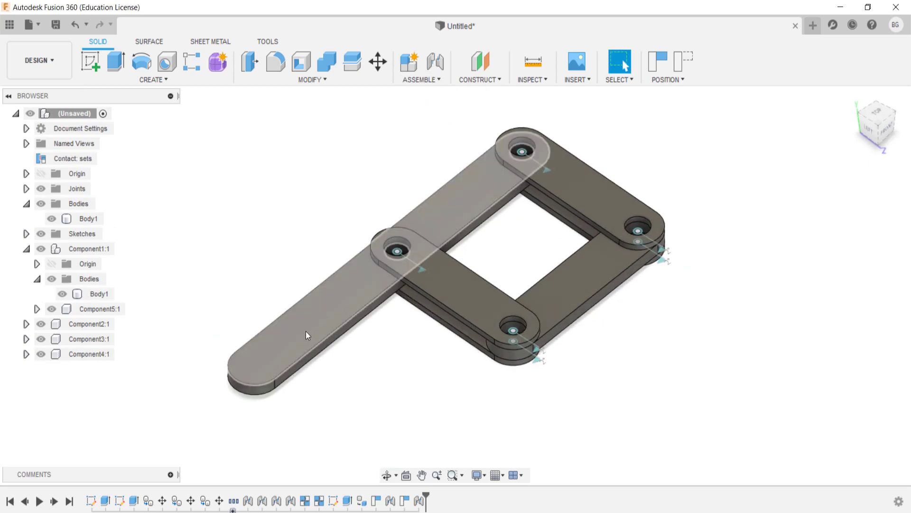
pyautogui.click(420, 79)
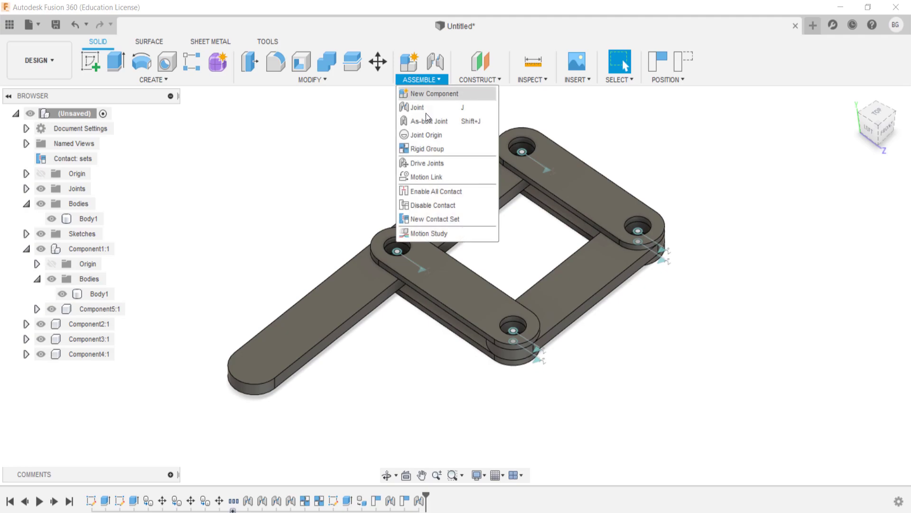
pyautogui.click(433, 191)
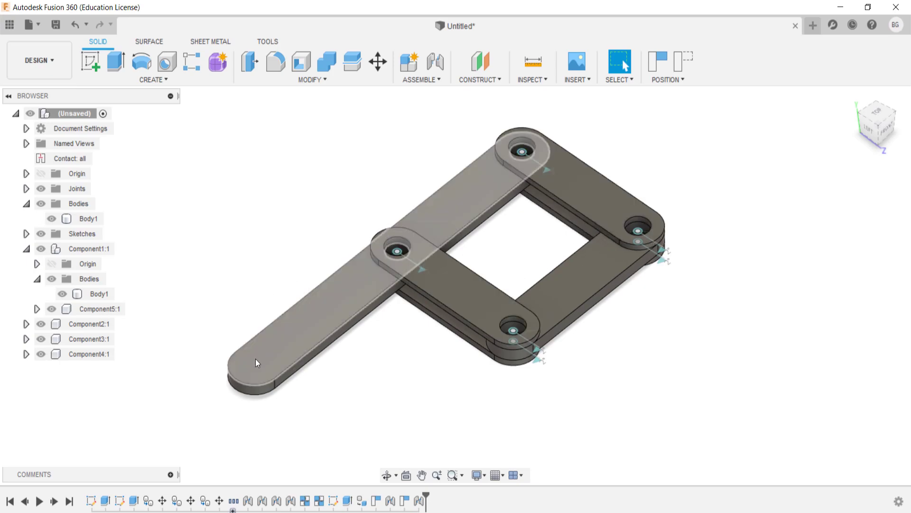
pyautogui.moveTo(255, 358)
pyautogui.mouseDown()
pyautogui.moveTo(347, 319)
pyautogui.moveTo(419, 312)
pyautogui.moveTo(626, 320)
pyautogui.moveTo(833, 353)
pyautogui.moveTo(420, 345)
pyautogui.moveTo(546, 299)
pyautogui.moveTo(429, 348)
pyautogui.moveTo(275, 479)
pyautogui.moveTo(409, 433)
pyautogui.moveTo(703, 257)
pyautogui.moveTo(684, 251)
pyautogui.moveTo(694, 262)
pyautogui.moveTo(836, 246)
pyautogui.mouseUp()
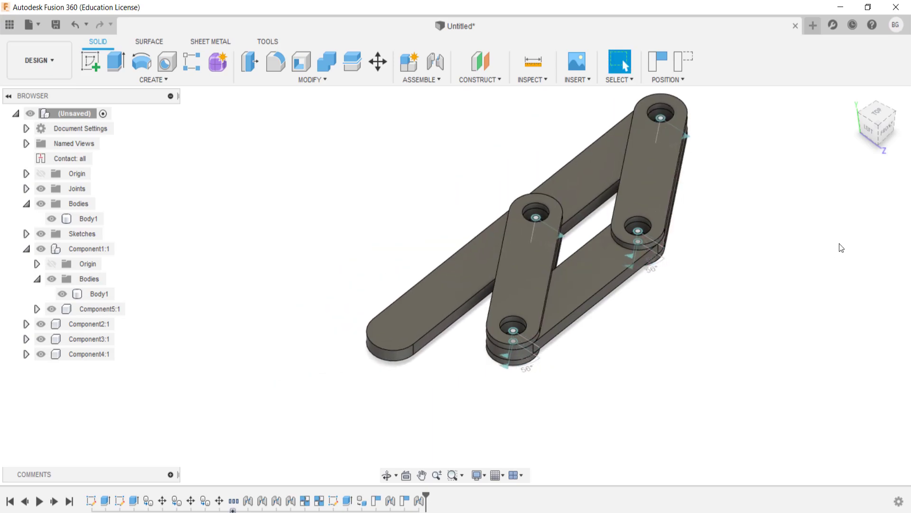
# Step: Disable contact, swing the linkage, and revert it to its captured pose
pyautogui.click(438, 79)
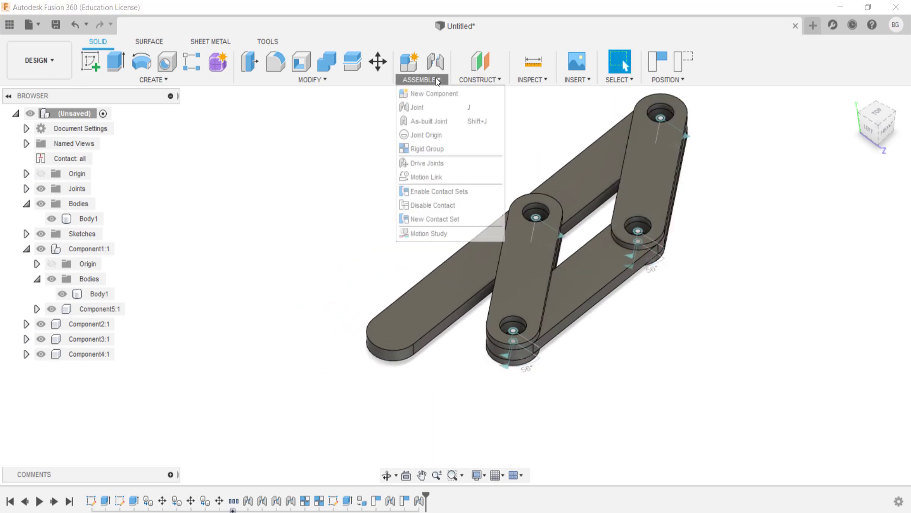
pyautogui.click(426, 205)
pyautogui.moveTo(428, 268)
pyautogui.mouseDown()
pyautogui.moveTo(253, 351)
pyautogui.moveTo(878, 311)
pyautogui.moveTo(769, 256)
pyautogui.moveTo(785, 275)
pyautogui.moveTo(426, 312)
pyautogui.moveTo(513, 290)
pyautogui.moveTo(549, 248)
pyautogui.moveTo(591, 226)
pyautogui.mouseUp()
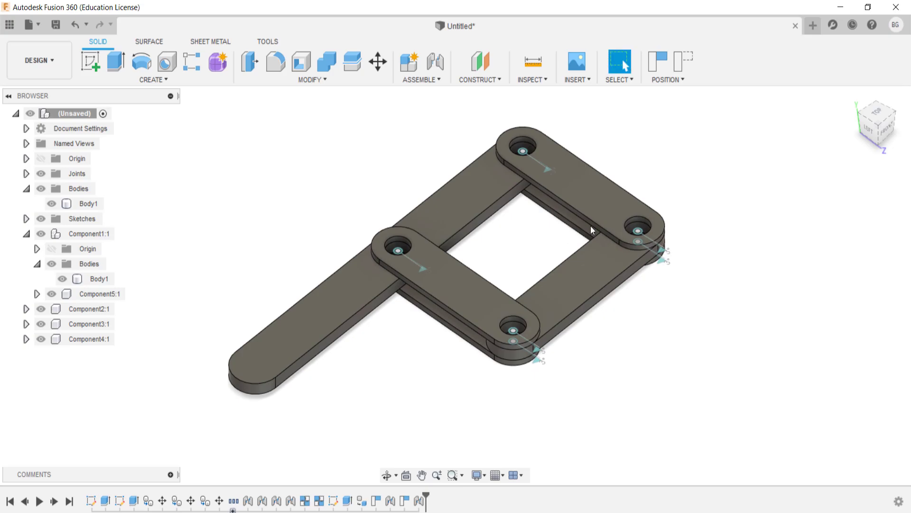
pyautogui.click(683, 62)
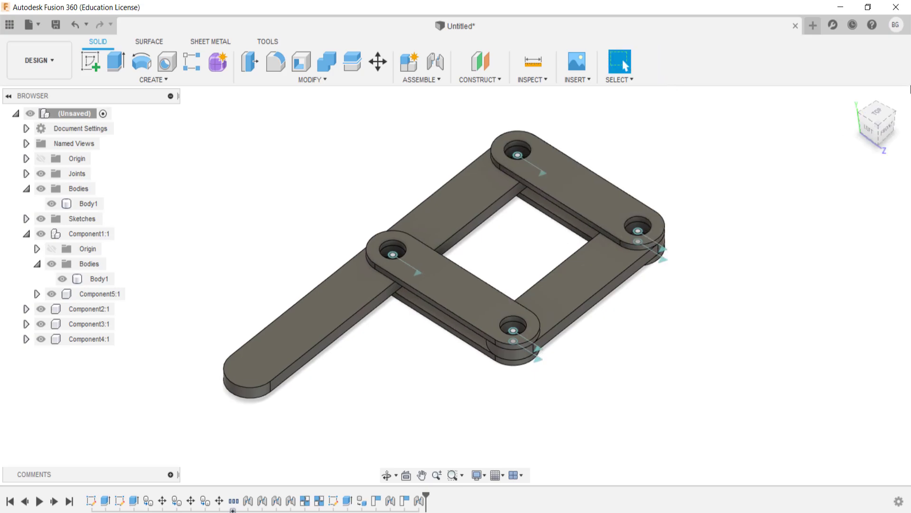
# Step: View from the top and start a sketch on the lower link's face
pyautogui.click(878, 122)
pyautogui.moveTo(580, 156); pyautogui.dragTo(591, 271, button='middle')
pyautogui.click(90, 61)
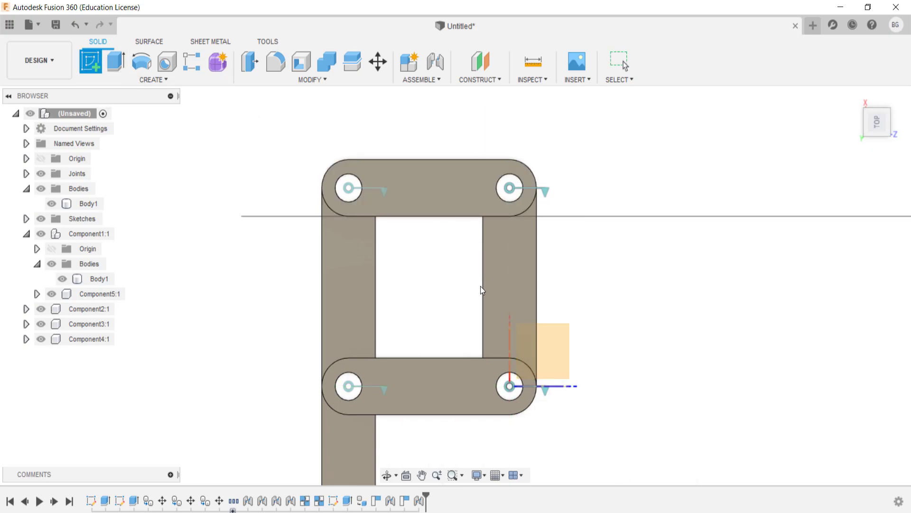
pyautogui.click(502, 271)
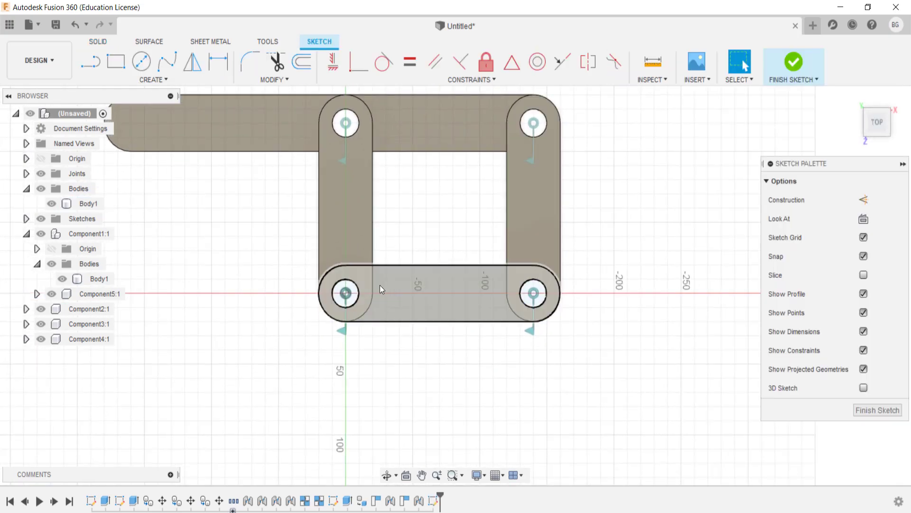
pyautogui.scroll(3, 384, 298)
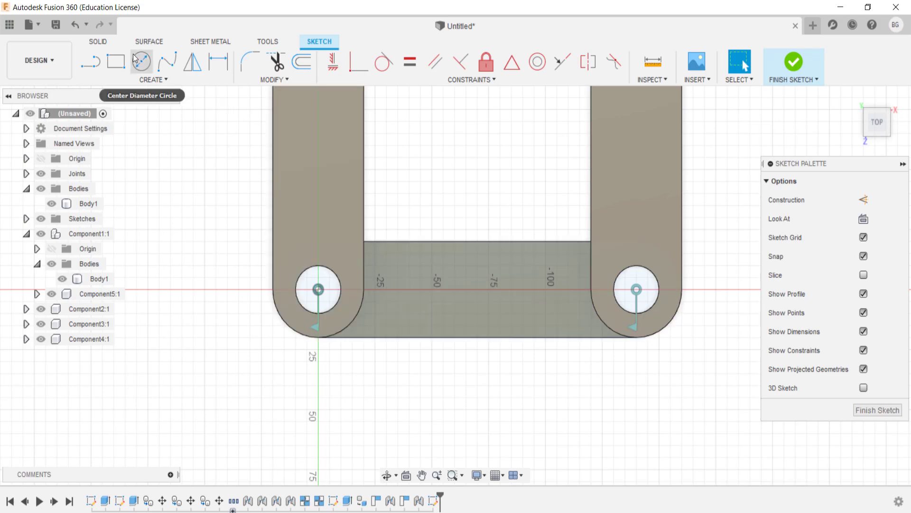
# Step: Draw a 10 mm-wide centre-to-centre slot between the link's two holes
pyautogui.click(109, 79)
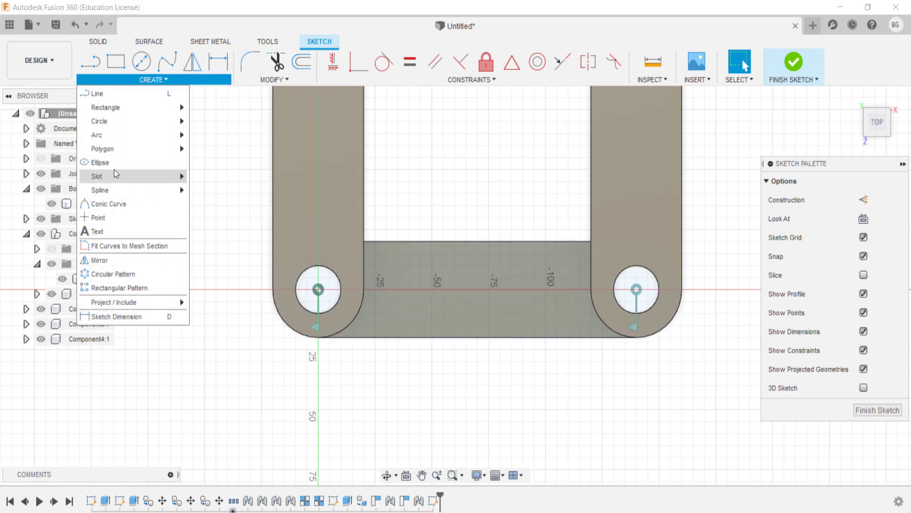
pyautogui.click(215, 176)
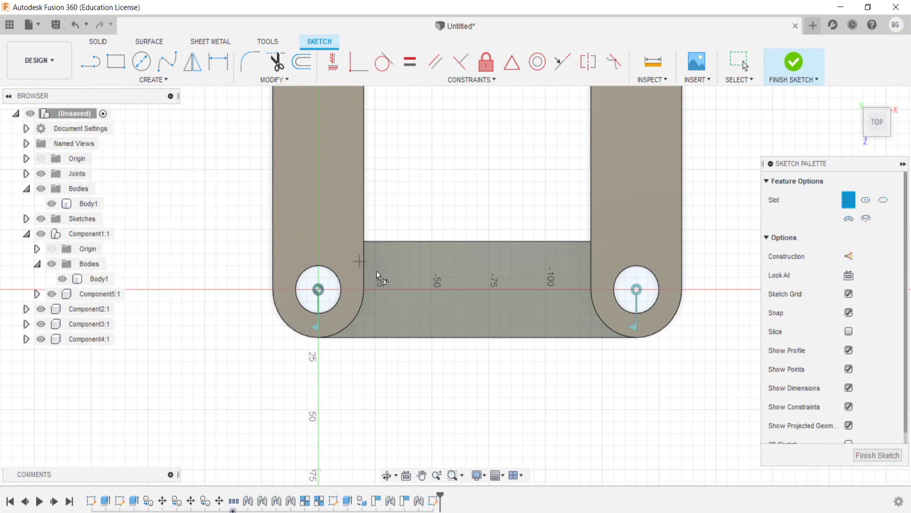
pyautogui.click(387, 287)
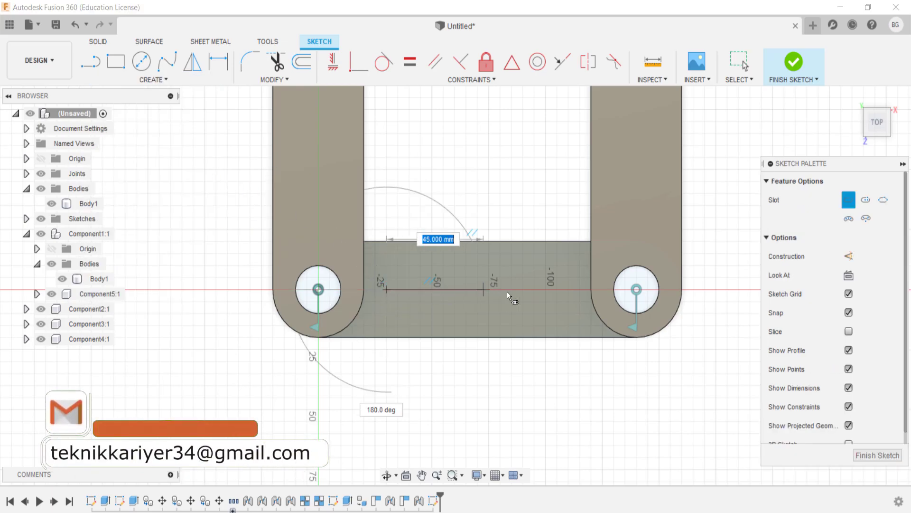
pyautogui.click(577, 284)
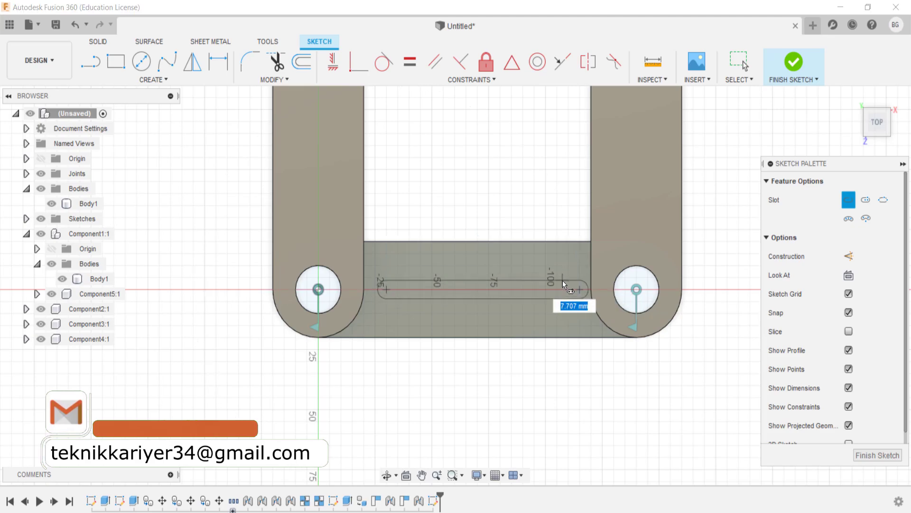
pyautogui.press('Escape')
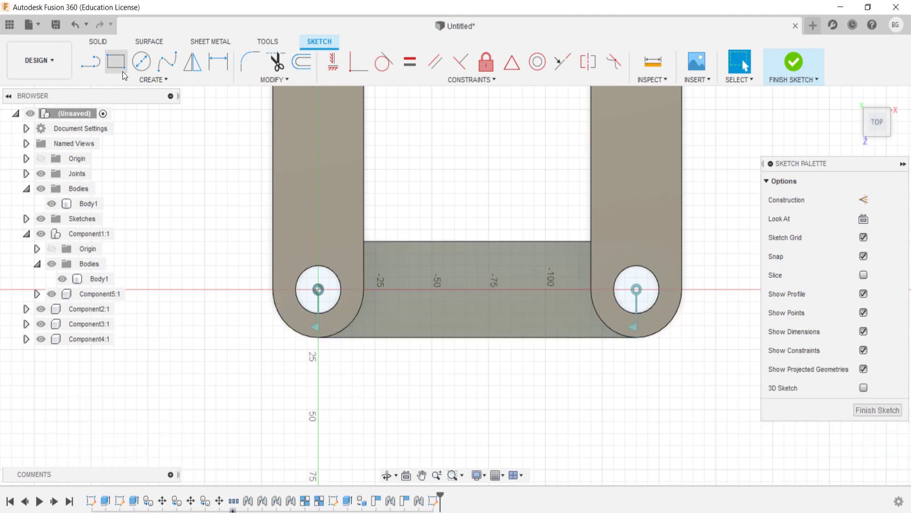
pyautogui.click(99, 78)
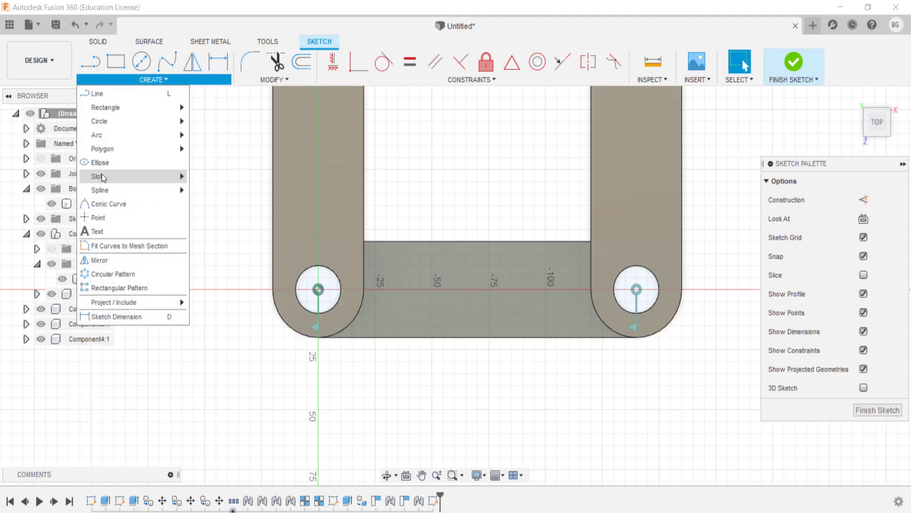
pyautogui.click(212, 174)
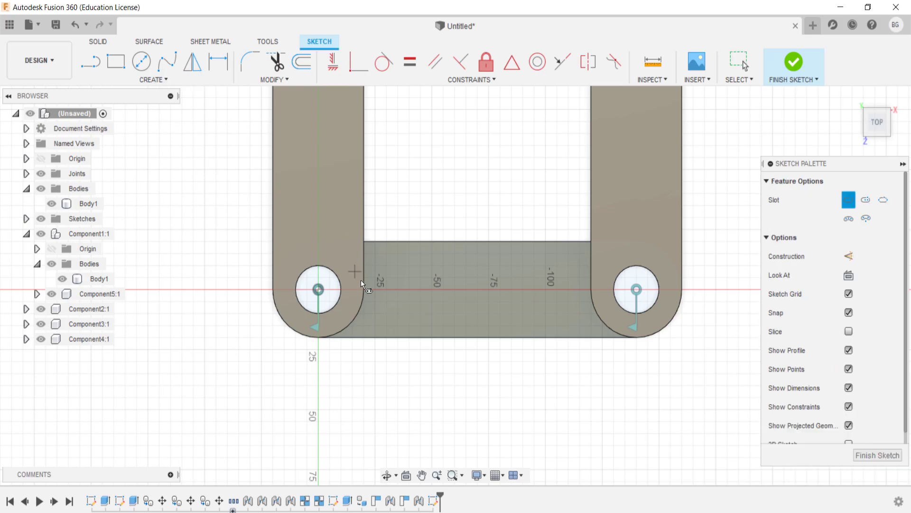
pyautogui.click(396, 290)
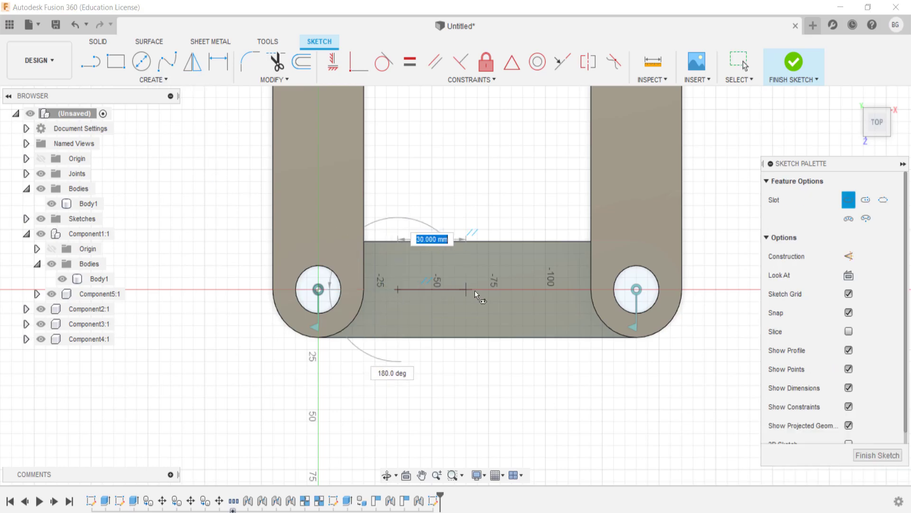
pyautogui.click(554, 290)
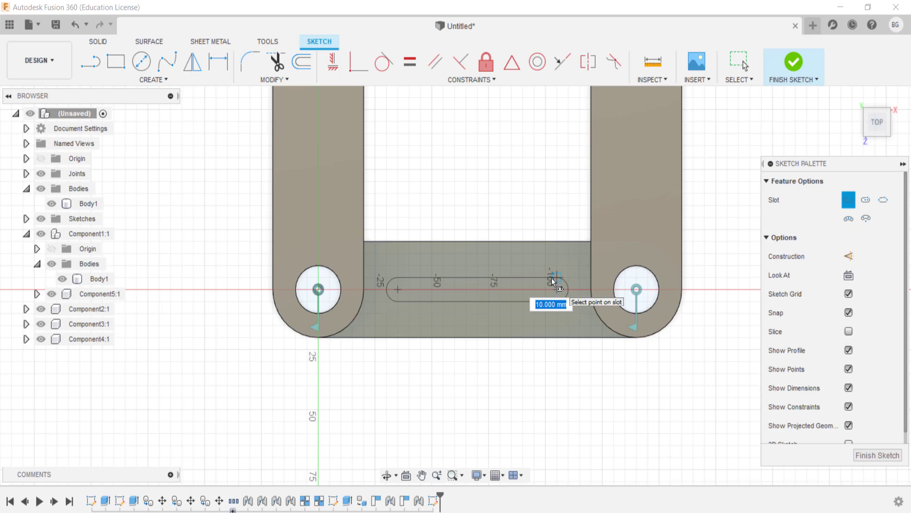
pyautogui.press('Return')
# Step: Extrude the slot profile 4 mm as a new body and view it obliquely
pyautogui.press('e')
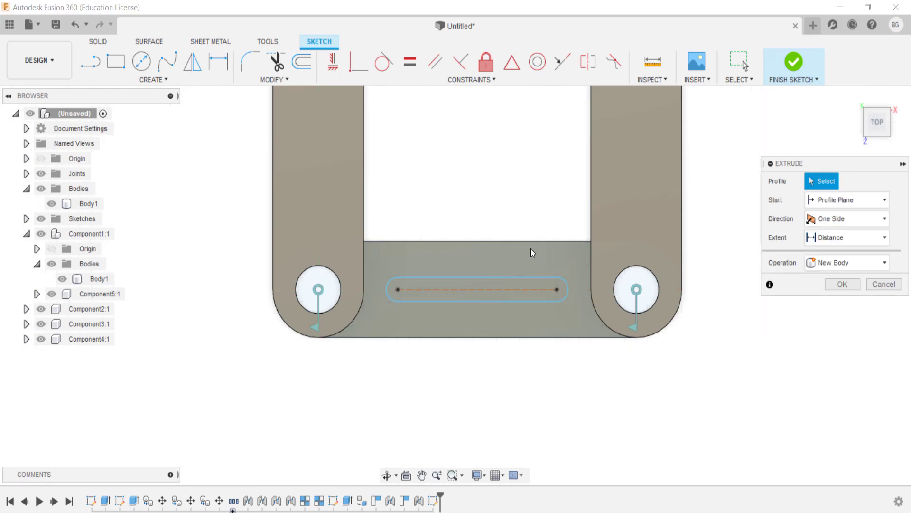
pyautogui.click(531, 292)
pyautogui.write('4')
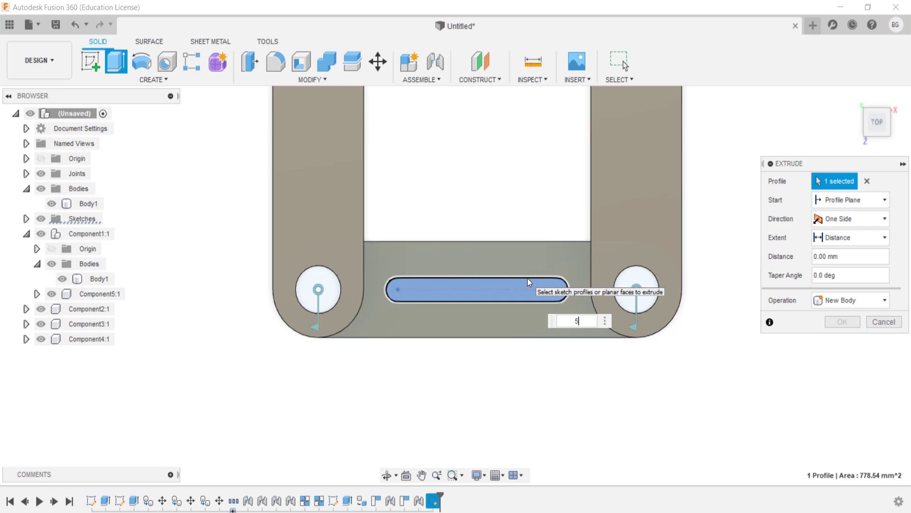
pyautogui.press('Return')
pyautogui.click(528, 278)
pyautogui.moveTo(491, 320)
pyautogui.keyDown('shift'); pyautogui.mouseDown(button='middle')
pyautogui.moveTo(519, 375)
pyautogui.moveTo(481, 330)
pyautogui.moveTo(465, 277)
pyautogui.moveTo(636, 388)
pyautogui.moveTo(634, 269)
pyautogui.mouseUp(button='middle'); pyautogui.keyUp('shift')
# Step: Enable contact sets and swing the long bar into a new pose
pyautogui.click(634, 270)
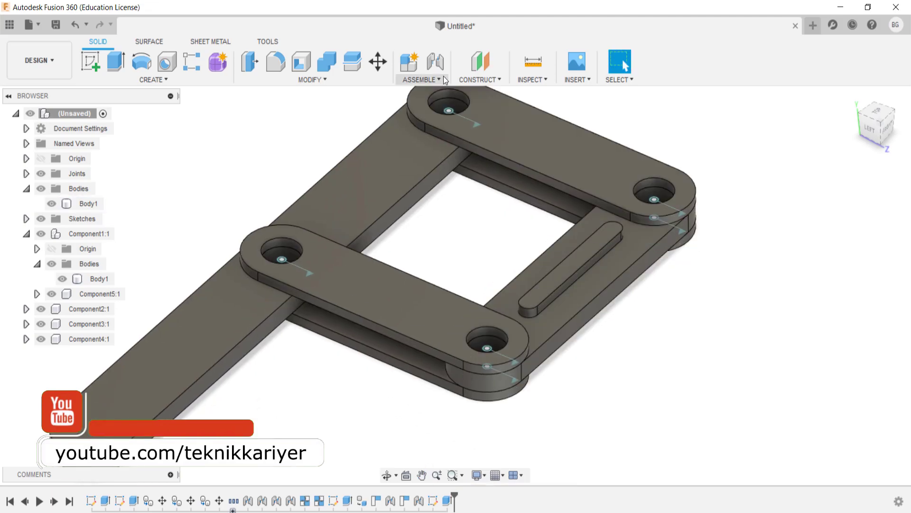
pyautogui.click(432, 78)
pyautogui.click(411, 191)
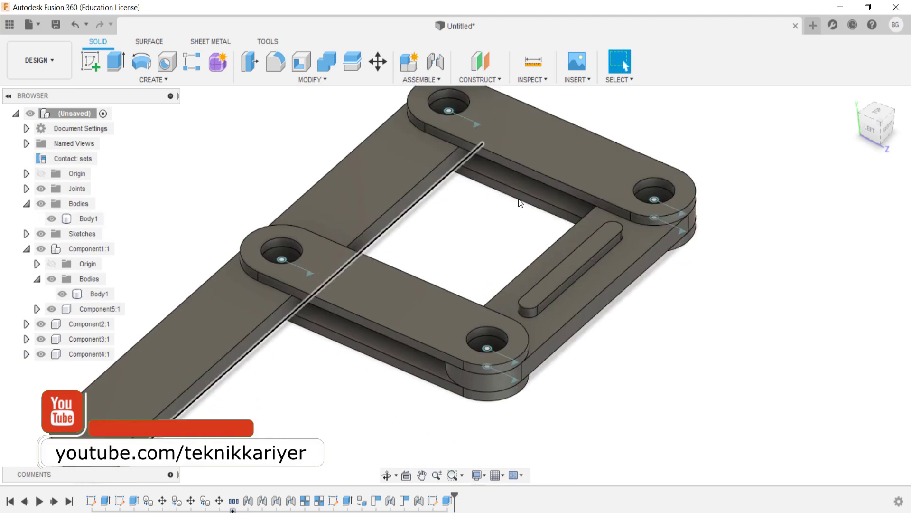
pyautogui.moveTo(516, 221)
pyautogui.mouseDown()
pyautogui.moveTo(508, 294)
pyautogui.moveTo(394, 325)
pyautogui.mouseUp()
pyautogui.scroll(3, 451, 291)
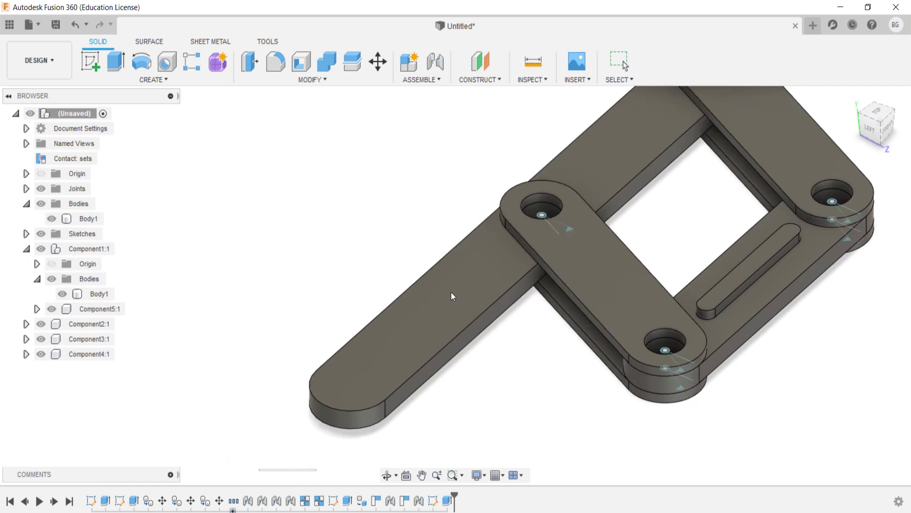
pyautogui.scroll(2, 552, 242)
pyautogui.moveTo(551, 242); pyautogui.dragTo(322, 348)
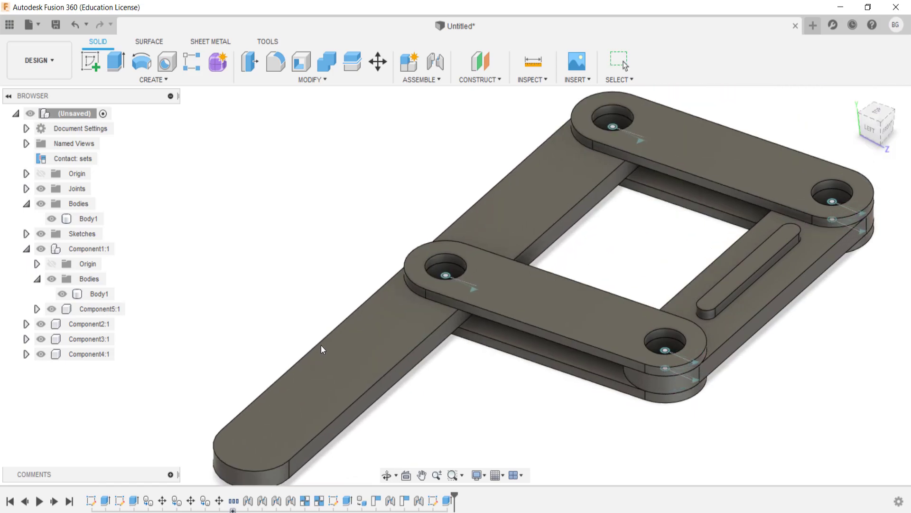
# Step: Enable all-component contact and swing the linkage through several poses
pyautogui.click(402, 79)
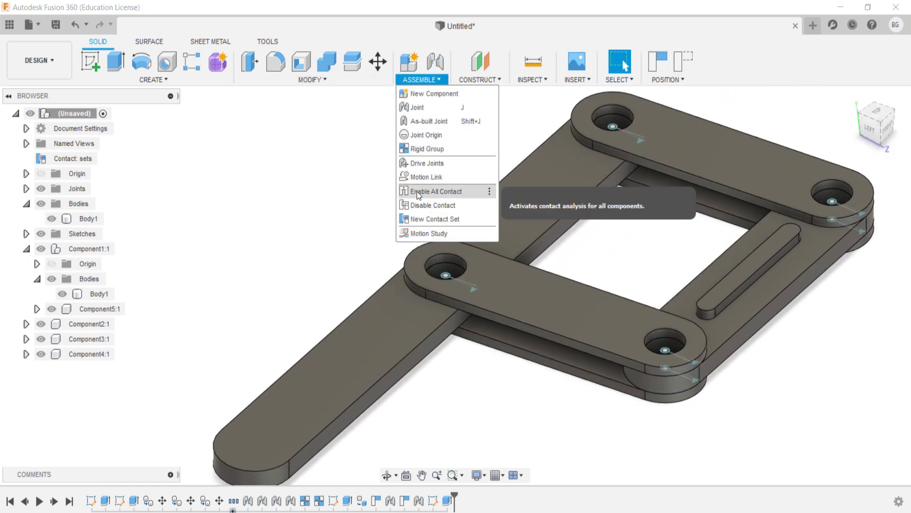
pyautogui.click(418, 192)
pyautogui.moveTo(292, 412); pyautogui.dragTo(696, 318)
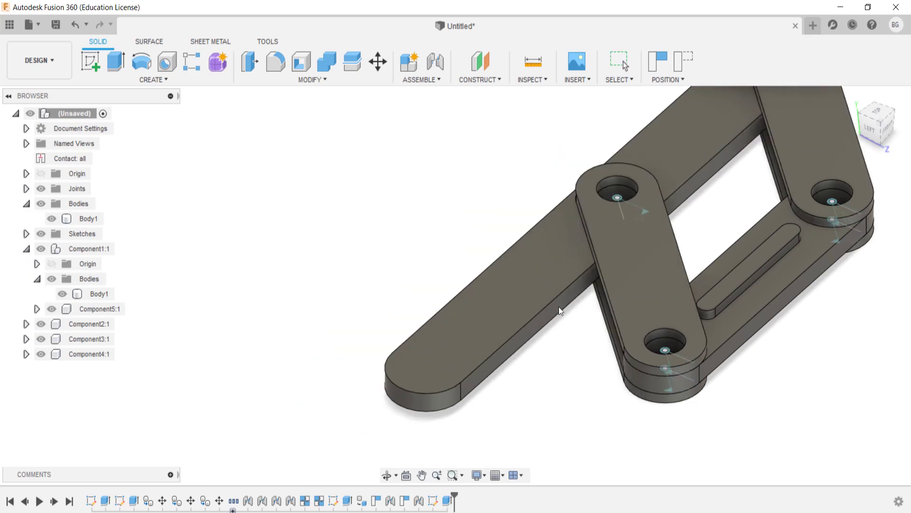
pyautogui.scroll(3, 731, 301)
pyautogui.scroll(3, 731, 300)
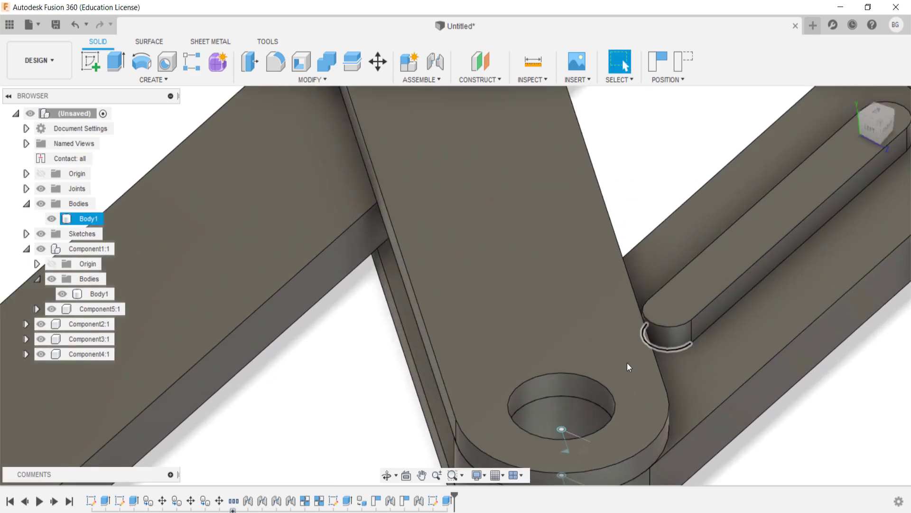
pyautogui.scroll(3, 627, 362)
pyautogui.scroll(-5, 471, 272)
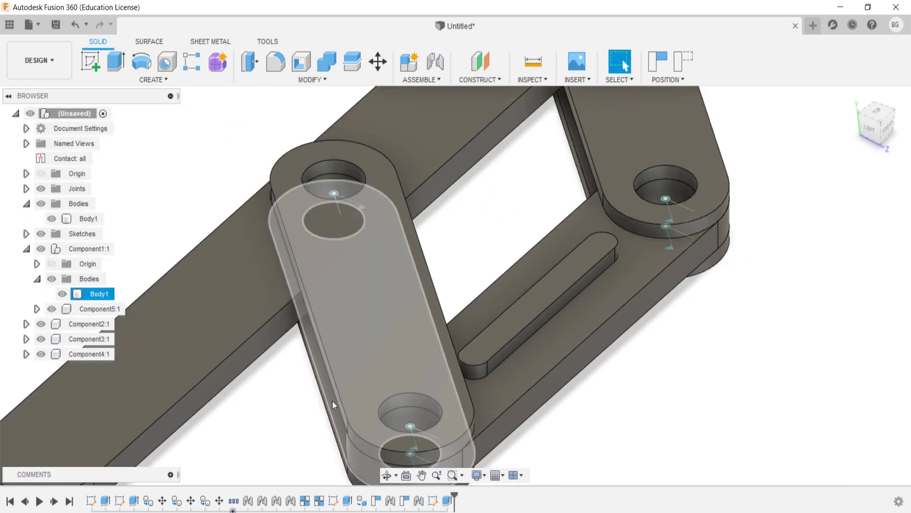
pyautogui.scroll(-3, 332, 400)
pyautogui.moveTo(228, 380)
pyautogui.mouseDown()
pyautogui.moveTo(117, 469)
pyautogui.moveTo(95, 451)
pyautogui.mouseUp()
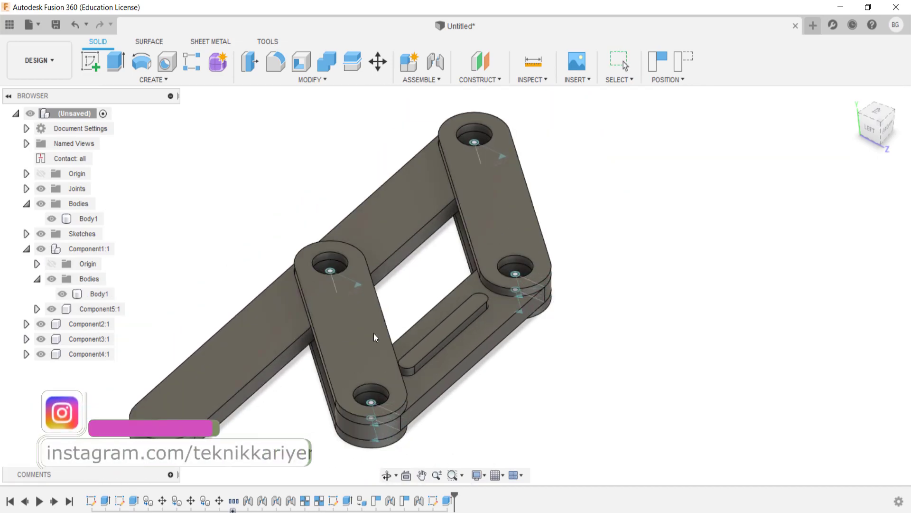
pyautogui.moveTo(470, 280)
pyautogui.mouseDown()
pyautogui.moveTo(473, 253)
pyautogui.moveTo(233, 344)
pyautogui.moveTo(408, 280)
pyautogui.moveTo(420, 258)
pyautogui.mouseUp()
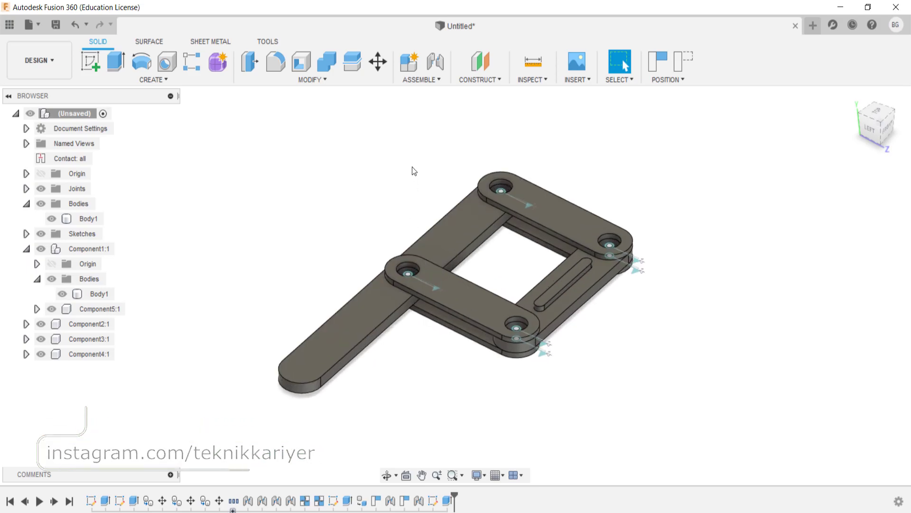
pyautogui.moveTo(579, 330)
pyautogui.keyDown('shift'); pyautogui.mouseDown(button='middle')
pyautogui.moveTo(567, 353)
pyautogui.moveTo(560, 313)
pyautogui.mouseUp(button='middle'); pyautogui.keyUp('shift')
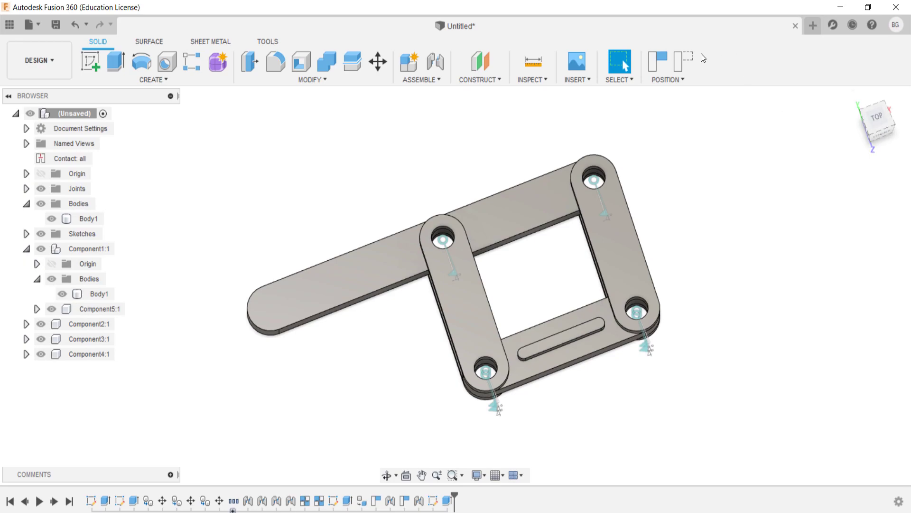
# Step: Revert the links to their original positions and bring up the assembly commands for a Motion Study
pyautogui.click(678, 61)
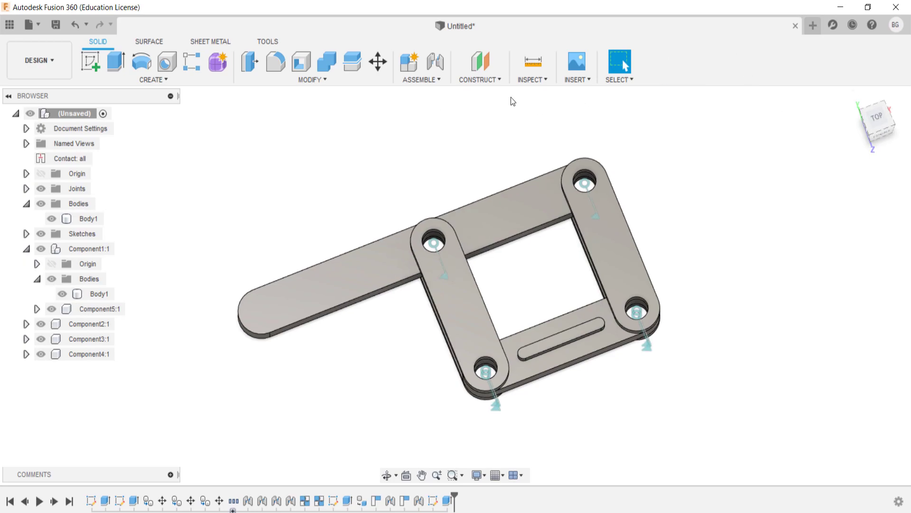
pyautogui.click(426, 79)
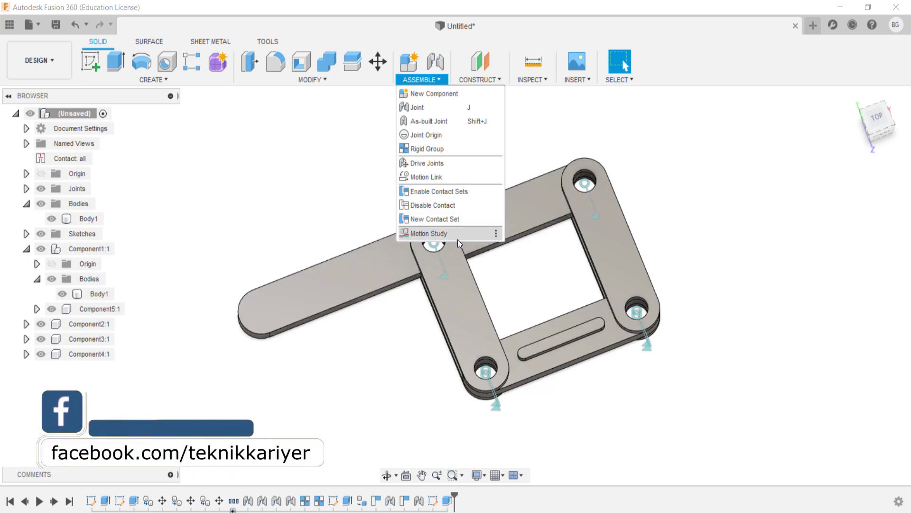
# Step: Start a new motion study and add revolute joint Rev4 to it
pyautogui.click(438, 236)
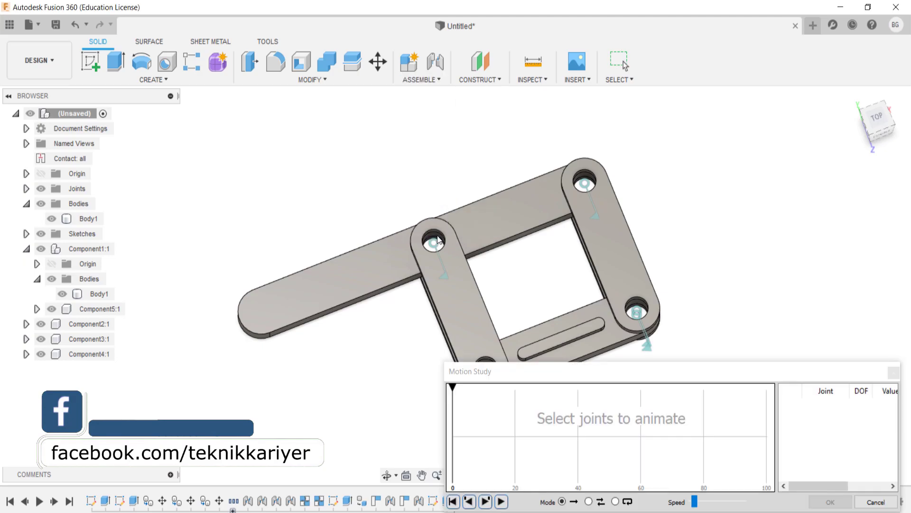
pyautogui.moveTo(716, 366)
pyautogui.mouseDown()
pyautogui.moveTo(724, 293)
pyautogui.moveTo(688, 50)
pyautogui.mouseUp()
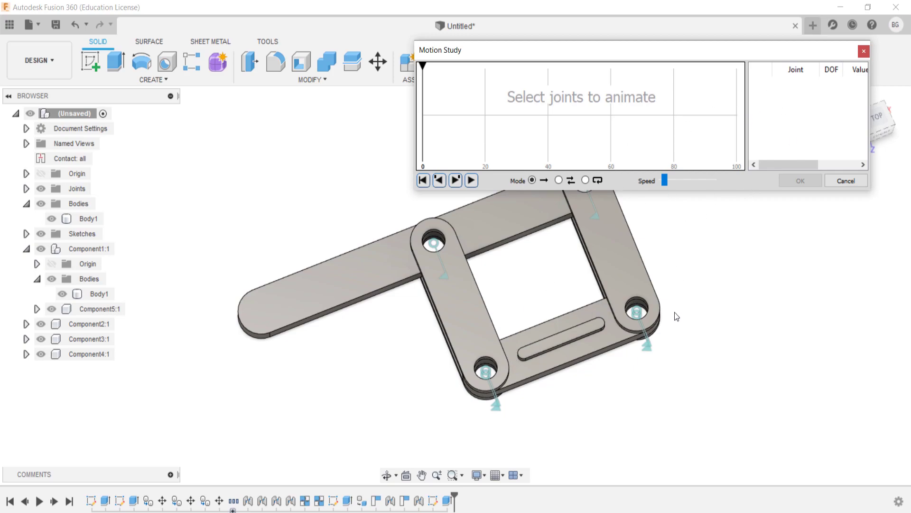
pyautogui.keyDown('shift'); pyautogui.moveTo(677, 317); pyautogui.dragTo(636, 297, button='middle'); pyautogui.keyUp('shift')
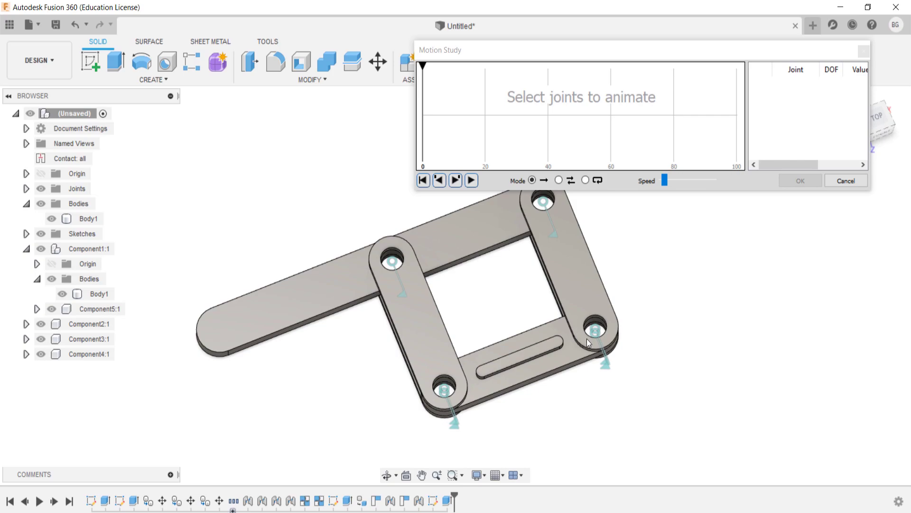
pyautogui.click(594, 332)
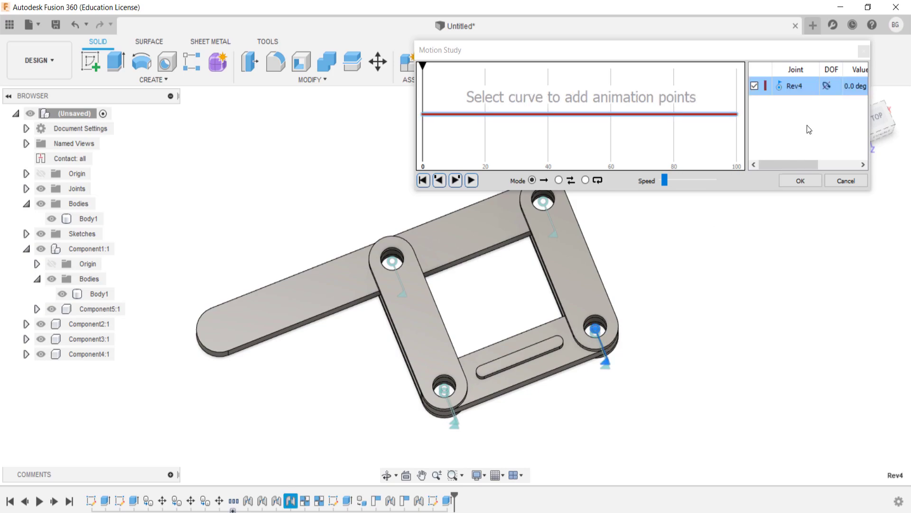
pyautogui.click(474, 184)
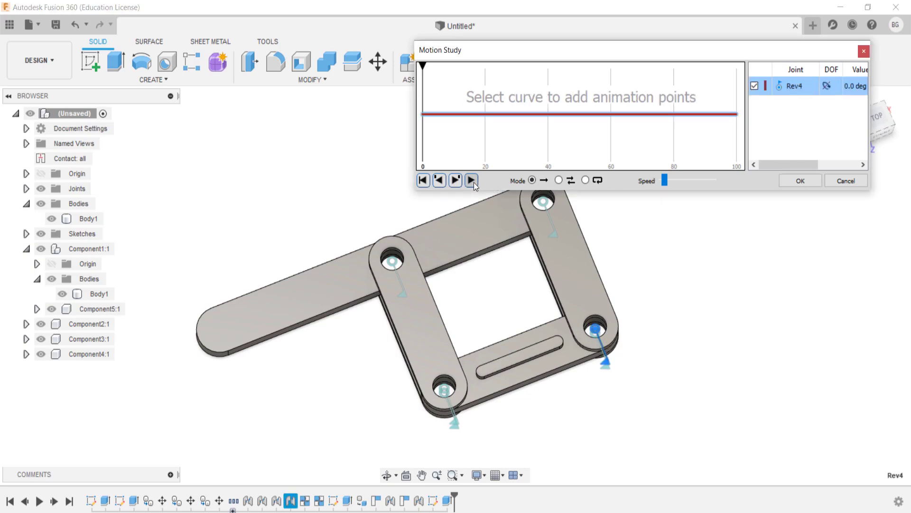
# Step: Set Rev4's angle to 30 deg at step 88, then rewind the playhead to step 0
pyautogui.click(700, 114)
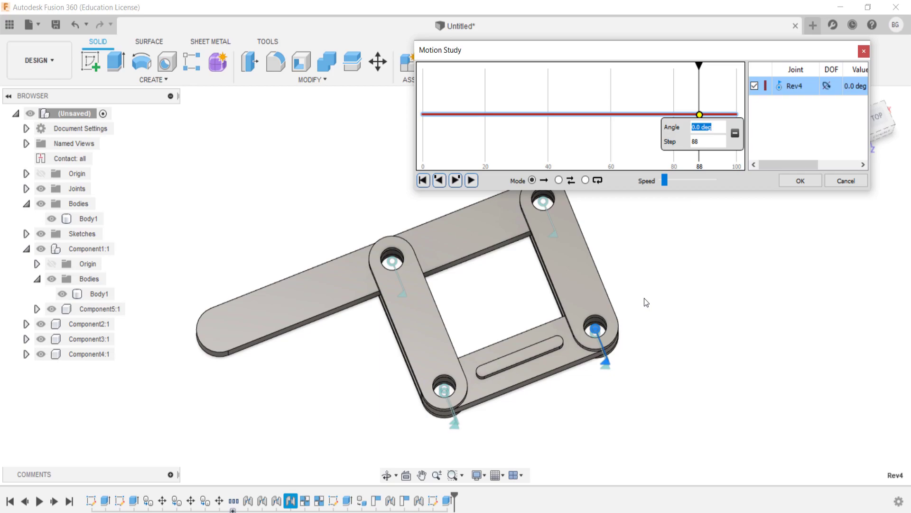
pyautogui.click(559, 230)
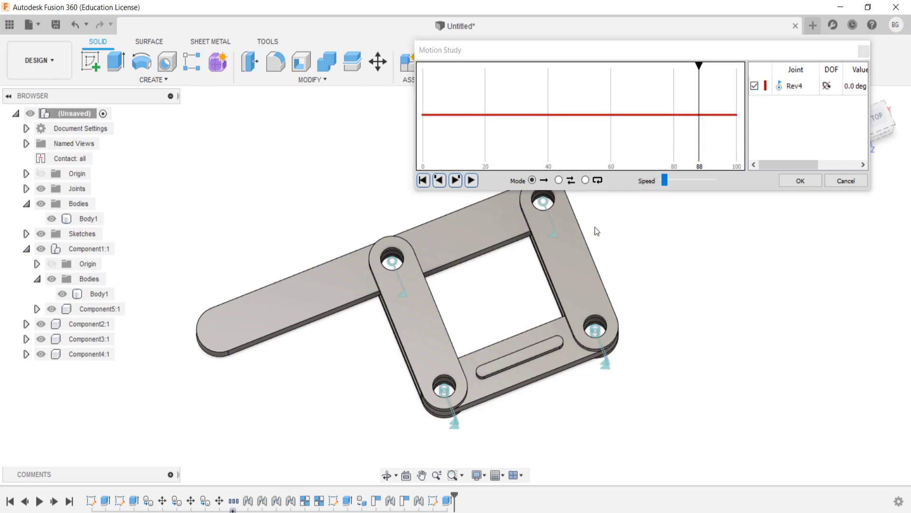
pyautogui.click(597, 333)
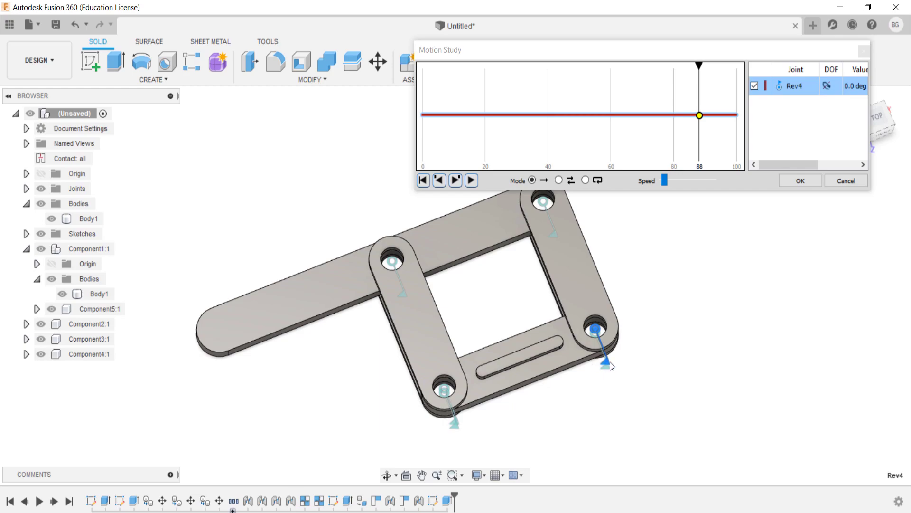
pyautogui.click(702, 115)
pyautogui.write('3')
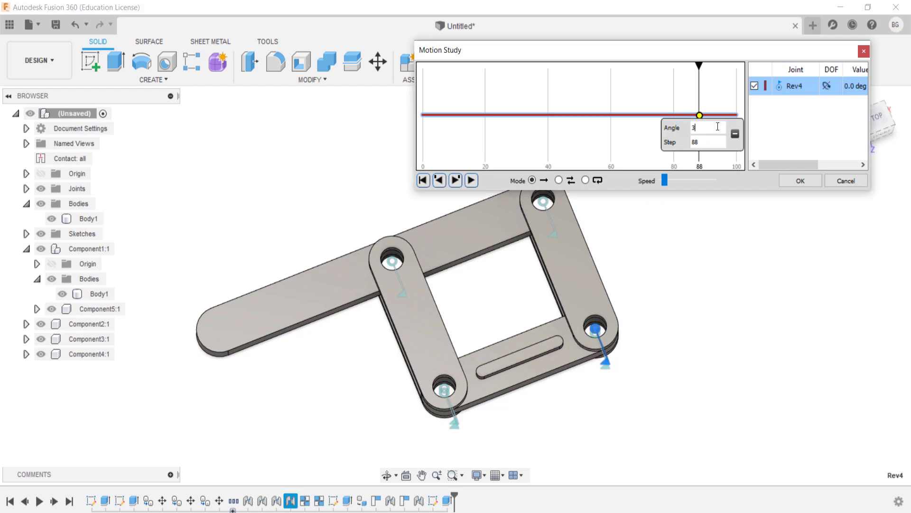
pyautogui.write('0')
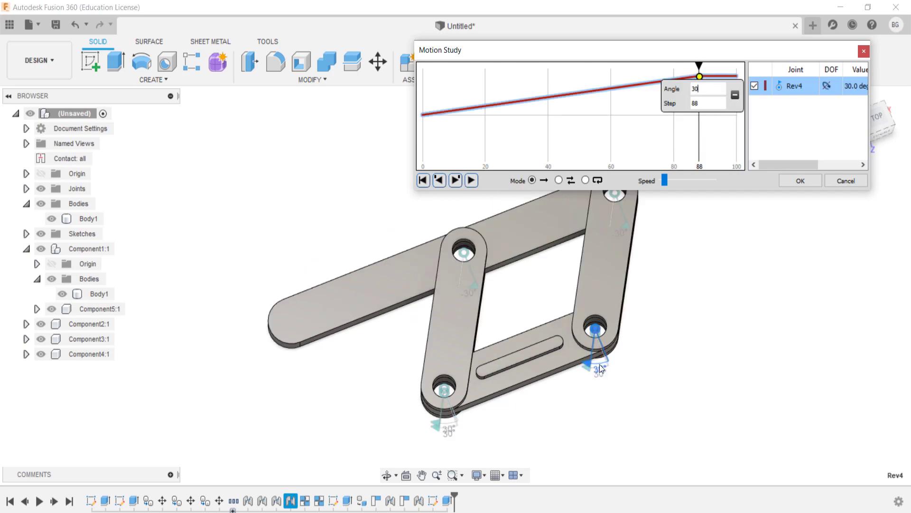
pyautogui.click(851, 85)
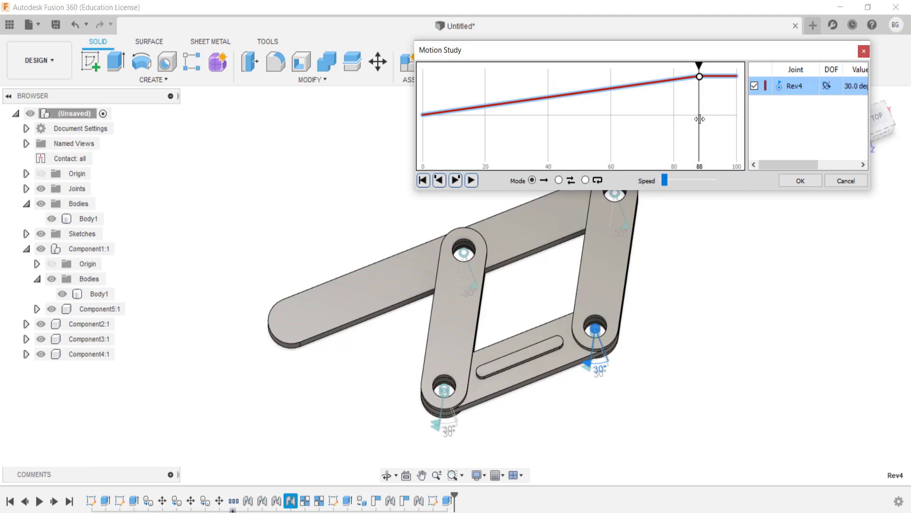
pyautogui.moveTo(700, 118); pyautogui.dragTo(411, 141)
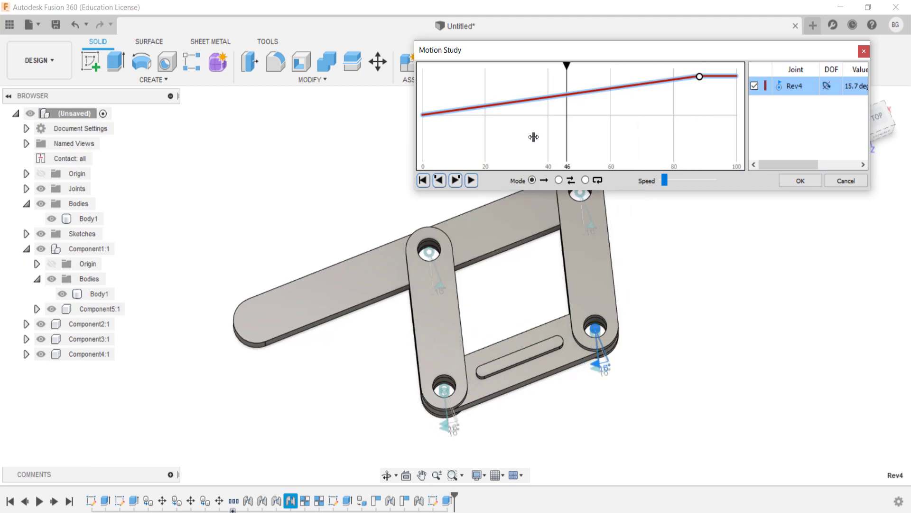
# Step: Play the Rev4 rotation and scrub the playhead to around steps 30-31
pyautogui.click(472, 179)
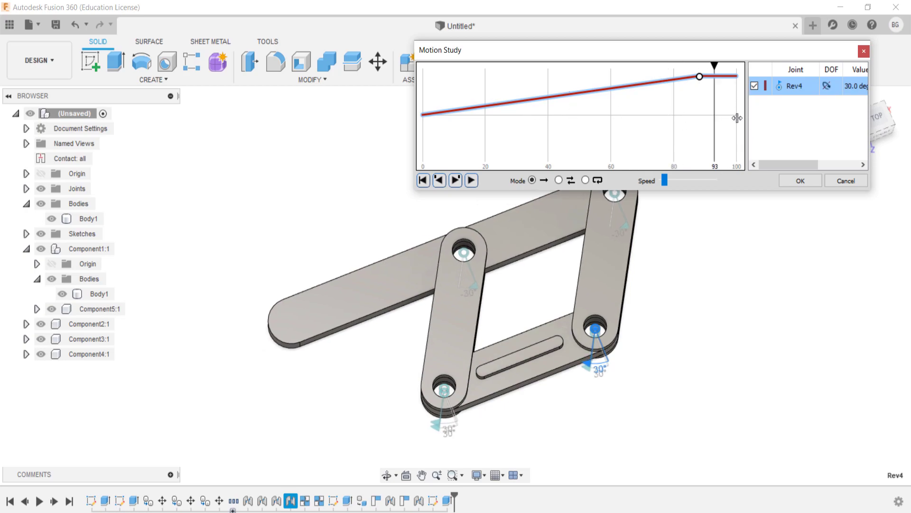
pyautogui.moveTo(699, 116)
pyautogui.mouseDown()
pyautogui.moveTo(504, 118)
pyautogui.moveTo(330, 172)
pyautogui.mouseUp()
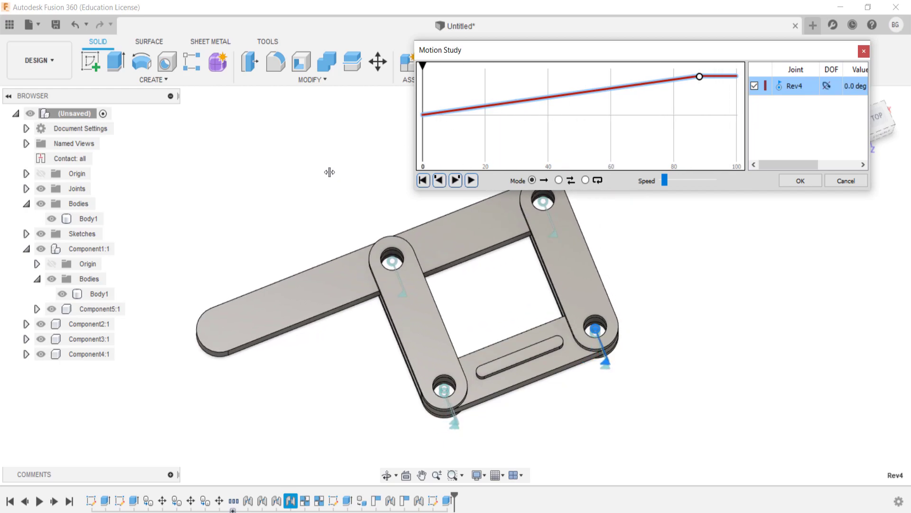
pyautogui.moveTo(394, 161)
pyautogui.mouseDown()
pyautogui.moveTo(522, 130)
pyautogui.moveTo(620, 131)
pyautogui.moveTo(570, 130)
pyautogui.moveTo(587, 135)
pyautogui.moveTo(674, 106)
pyautogui.mouseUp()
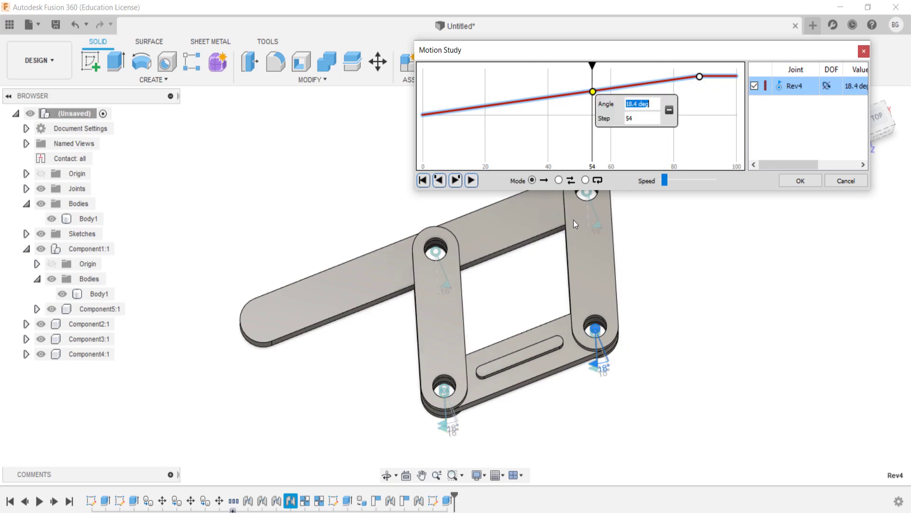
pyautogui.scroll(2, 595, 309)
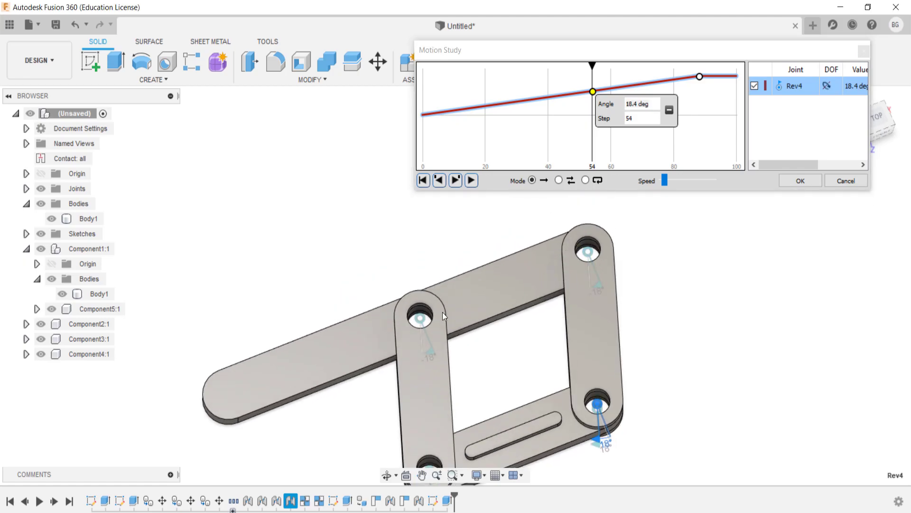
pyautogui.moveTo(503, 393); pyautogui.dragTo(482, 367, button='middle')
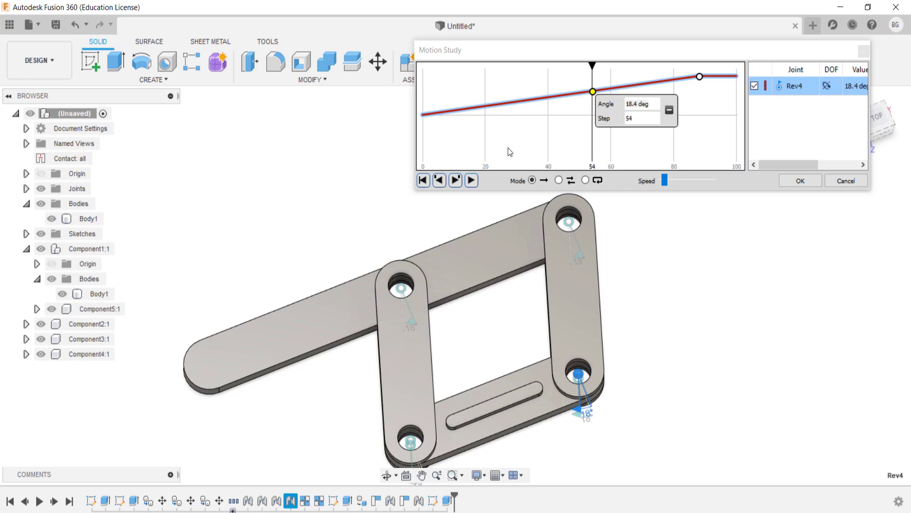
# Step: Switch playback to ping-pong mode, replay it, and close the motion study
pyautogui.click(558, 180)
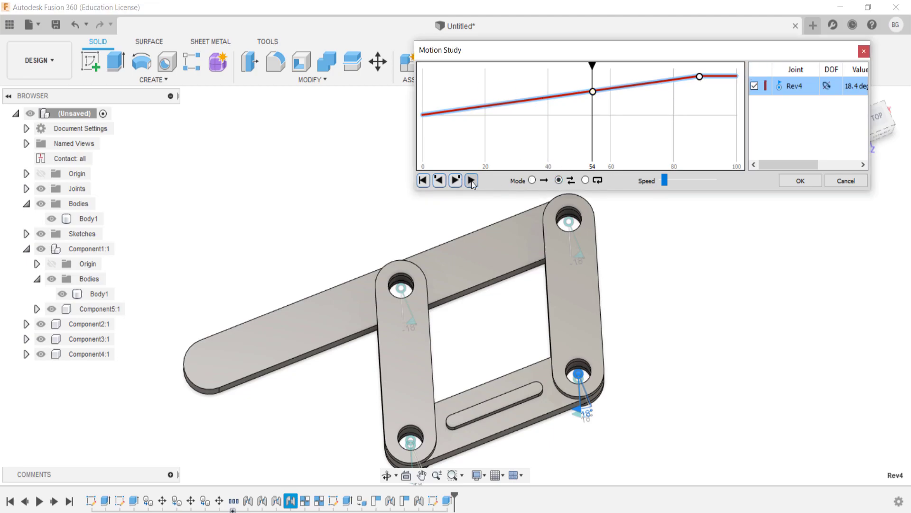
pyautogui.click(472, 181)
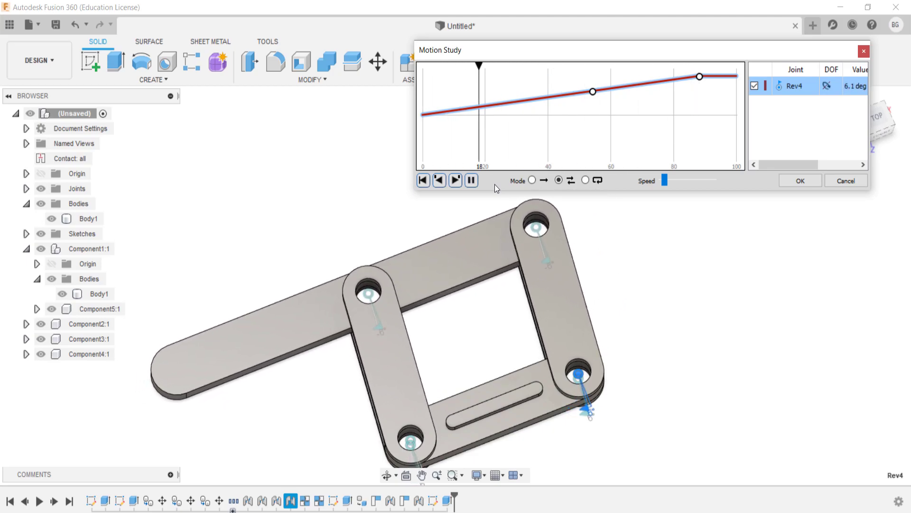
pyautogui.click(864, 52)
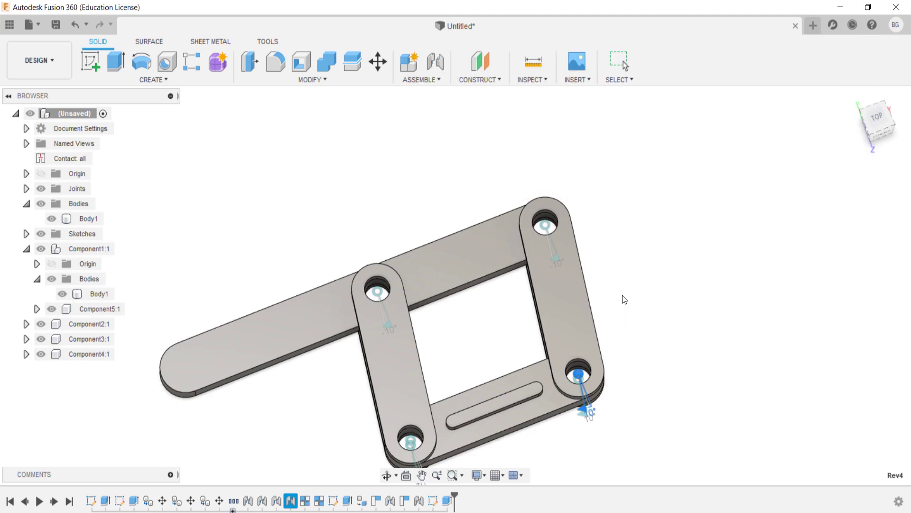
pyautogui.moveTo(574, 134); pyautogui.dragTo(594, 162, button='middle')
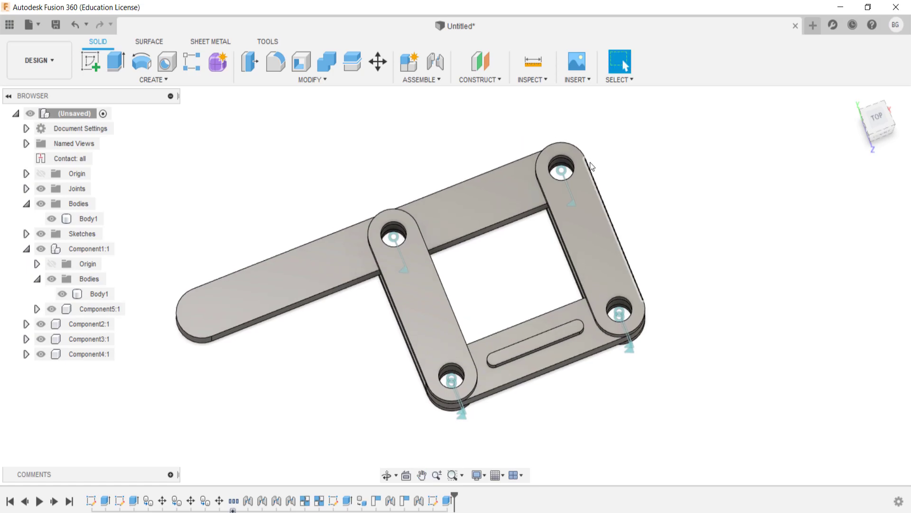
pyautogui.moveTo(534, 303)
pyautogui.keyDown('shift'); pyautogui.mouseDown(button='middle')
pyautogui.moveTo(533, 259)
pyautogui.moveTo(536, 277)
pyautogui.mouseUp(button='middle'); pyautogui.keyUp('shift')
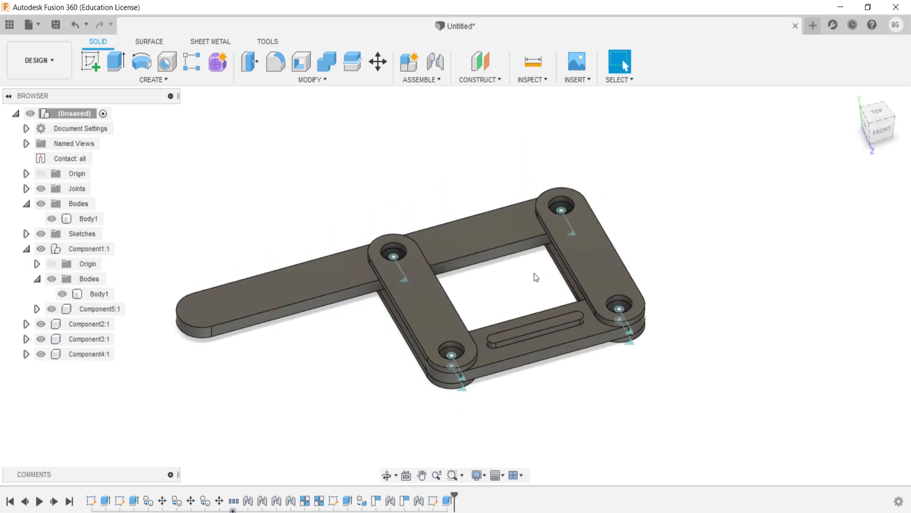